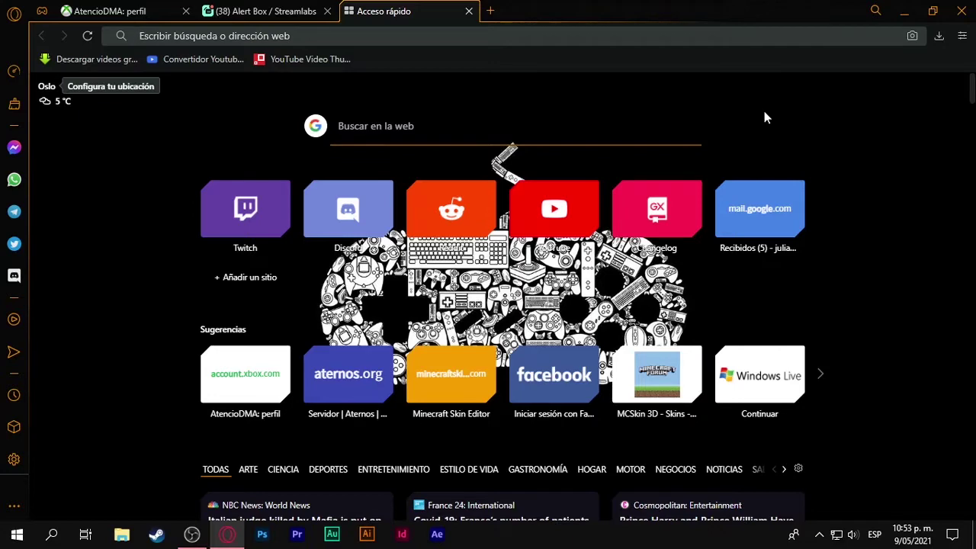
Search the web for "Skindex" and open the Skin editor page of the Minecraft skins site.
{"action": "type", "text": "SA"}
{"action": "key", "text": "BackSpace"}
{"action": "type", "text": "kindex"}
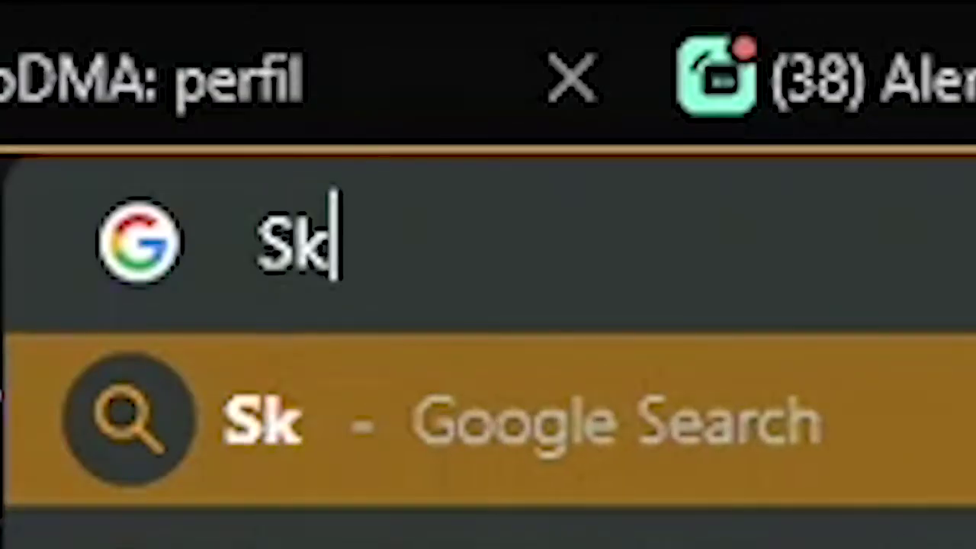
{"action": "key", "text": "Return"}
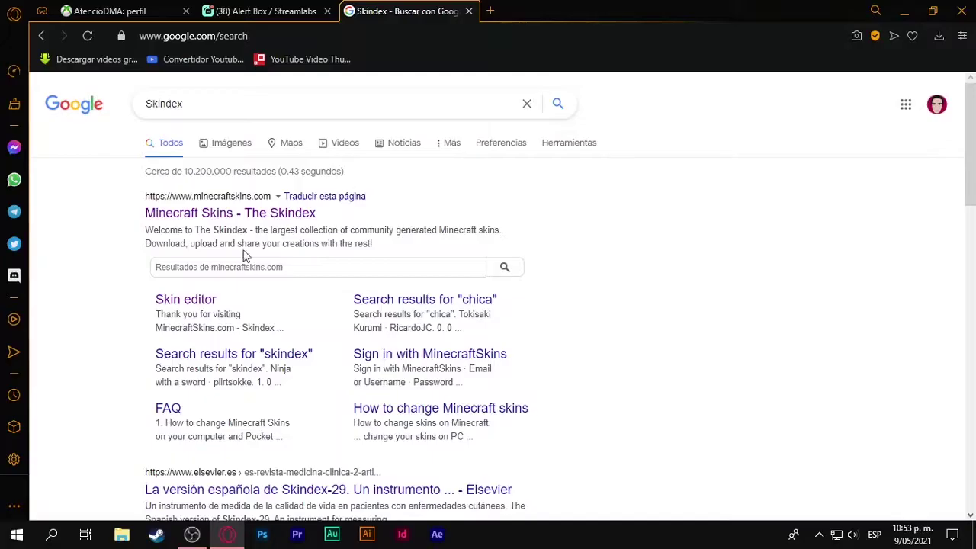
{"action": "left_click", "coordinate": [185, 299]}
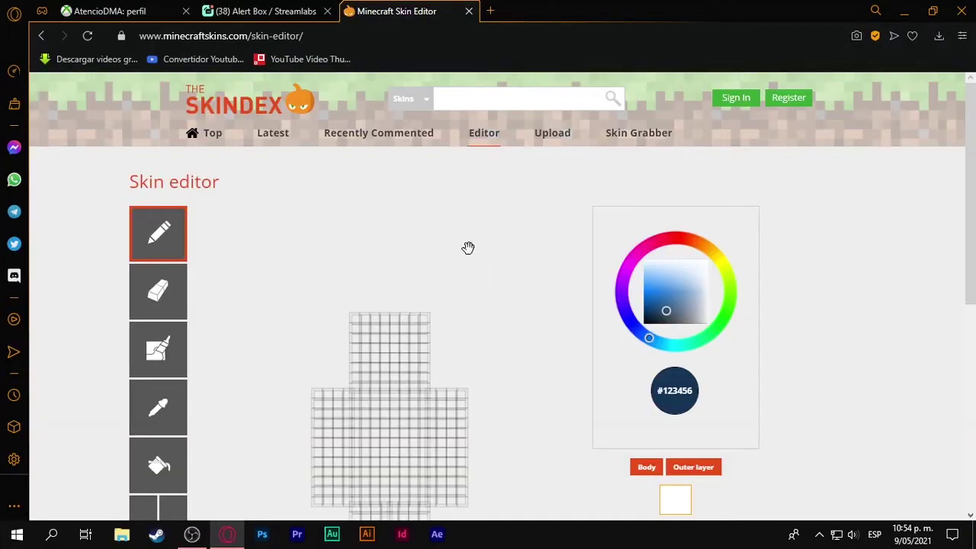
Look over the skin editor page, from its drawing tools and blank model to the colour picker and download options.
{"action": "scroll", "coordinate": [468, 248], "scroll_direction": "down", "scroll_amount": 5}
{"action": "scroll", "coordinate": [632, 321], "scroll_direction": "up", "scroll_amount": 6}
{"action": "scroll", "coordinate": [553, 178], "scroll_direction": "down", "scroll_amount": 5}
{"action": "scroll", "coordinate": [535, 183], "scroll_direction": "up", "scroll_amount": 3}
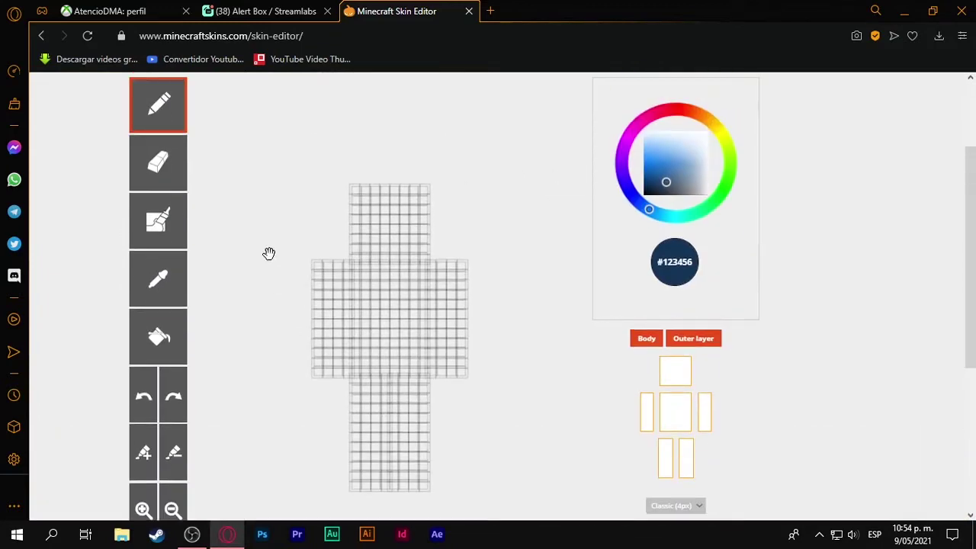
{"action": "scroll", "coordinate": [838, 243], "scroll_direction": "up", "scroll_amount": 2}
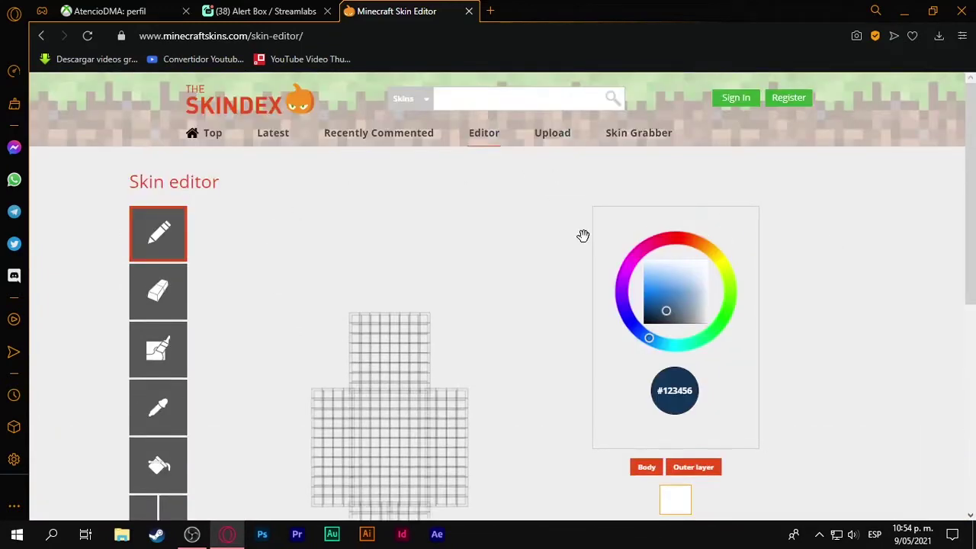
{"action": "scroll", "coordinate": [541, 228], "scroll_direction": "down", "scroll_amount": 1}
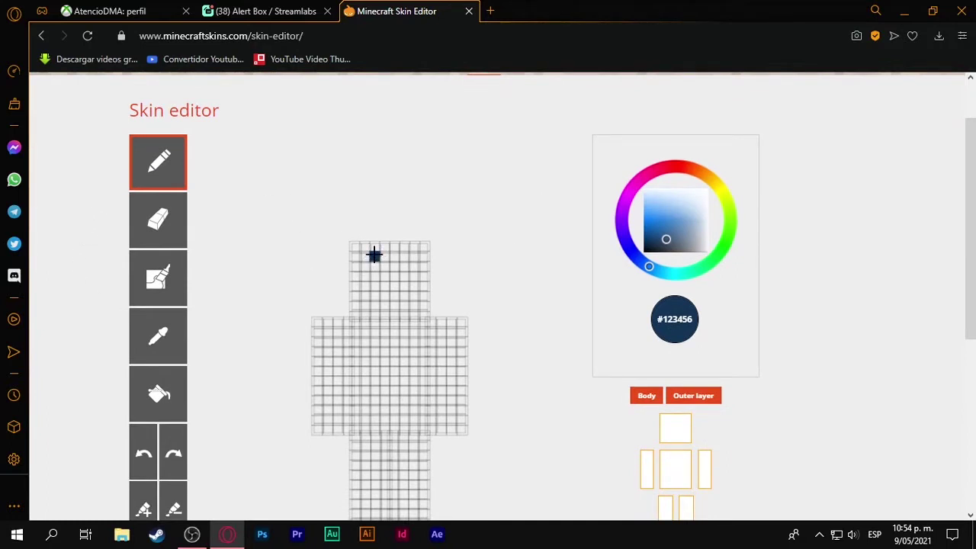
Paint a trial stroke over the head and upper torso with the tone-varying brush in #123456 and erase it.
{"action": "left_click", "coordinate": [175, 238]}
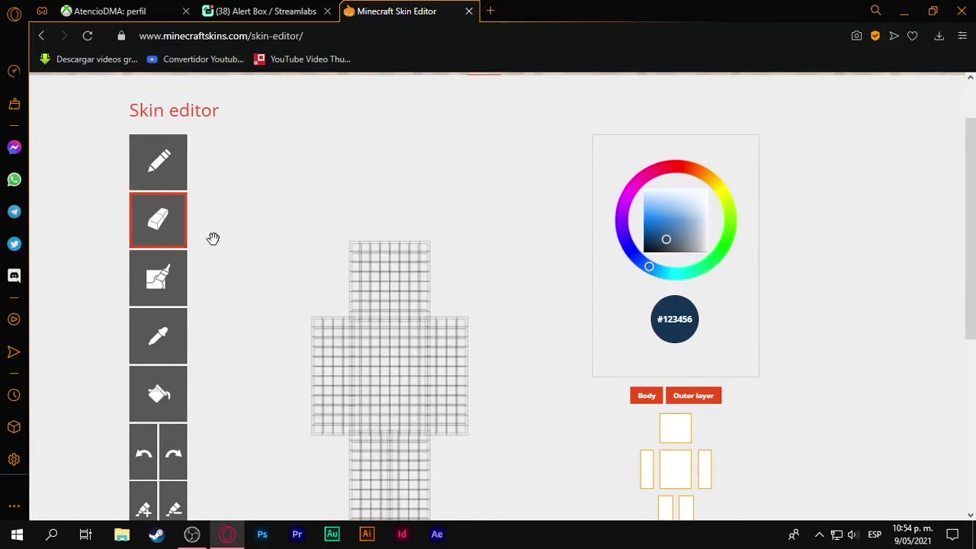
{"action": "left_click", "coordinate": [168, 183]}
{"action": "left_click", "coordinate": [158, 278]}
{"action": "mouse_move", "coordinate": [391, 277]}
{"action": "left_mouse_down"}
{"action": "mouse_move", "coordinate": [385, 321]}
{"action": "mouse_move", "coordinate": [392, 336]}
{"action": "mouse_move", "coordinate": [381, 266]}
{"action": "mouse_move", "coordinate": [380, 293]}
{"action": "left_mouse_up"}
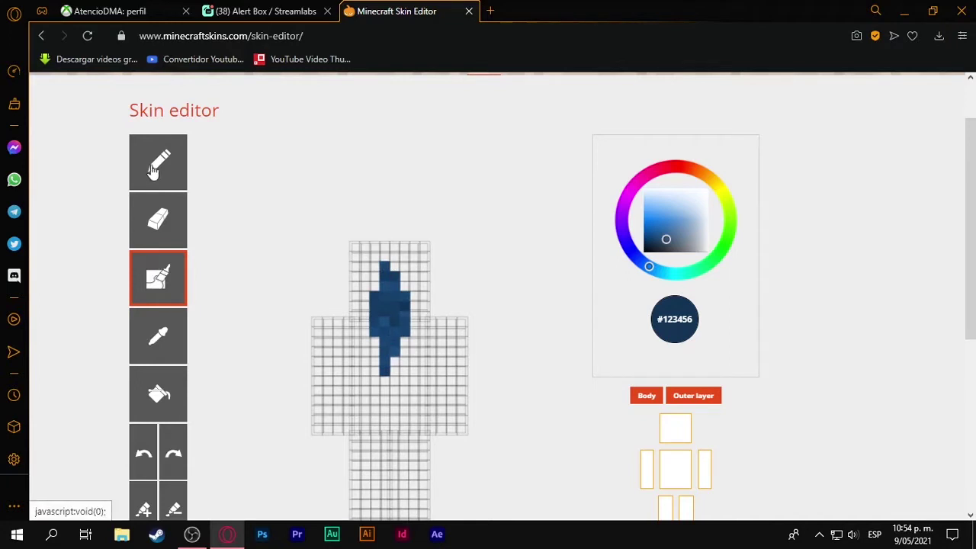
{"action": "left_click", "coordinate": [172, 242]}
{"action": "mouse_move", "coordinate": [383, 263]}
{"action": "left_mouse_down"}
{"action": "mouse_move", "coordinate": [387, 297]}
{"action": "mouse_move", "coordinate": [373, 336]}
{"action": "mouse_move", "coordinate": [369, 317]}
{"action": "mouse_move", "coordinate": [385, 369]}
{"action": "left_mouse_up"}
Try the bucket fill on the front of the torso with #123456 and erase the filled area.
{"action": "left_click", "coordinate": [158, 335]}
{"action": "scroll", "coordinate": [172, 290], "scroll_direction": "down", "scroll_amount": 2}
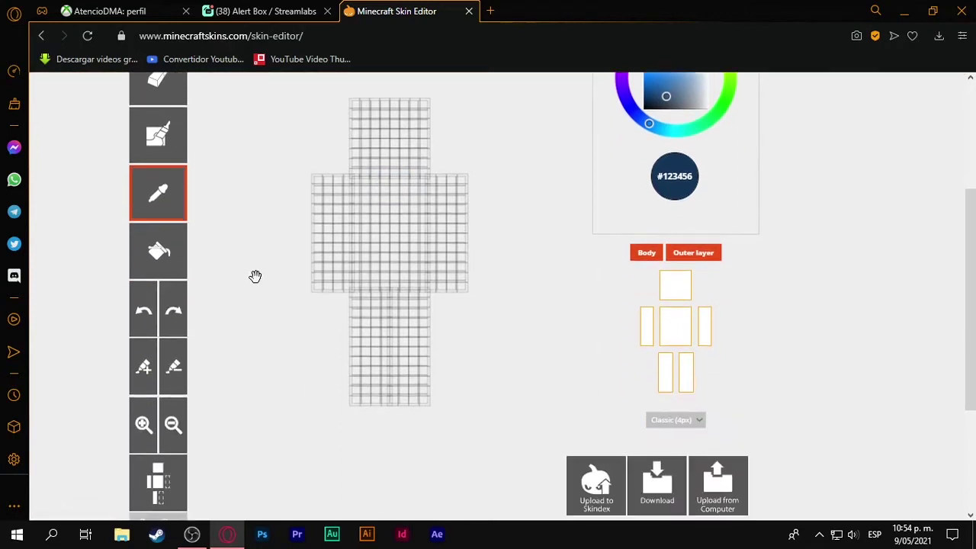
{"action": "scroll", "coordinate": [491, 264], "scroll_direction": "up", "scroll_amount": 2}
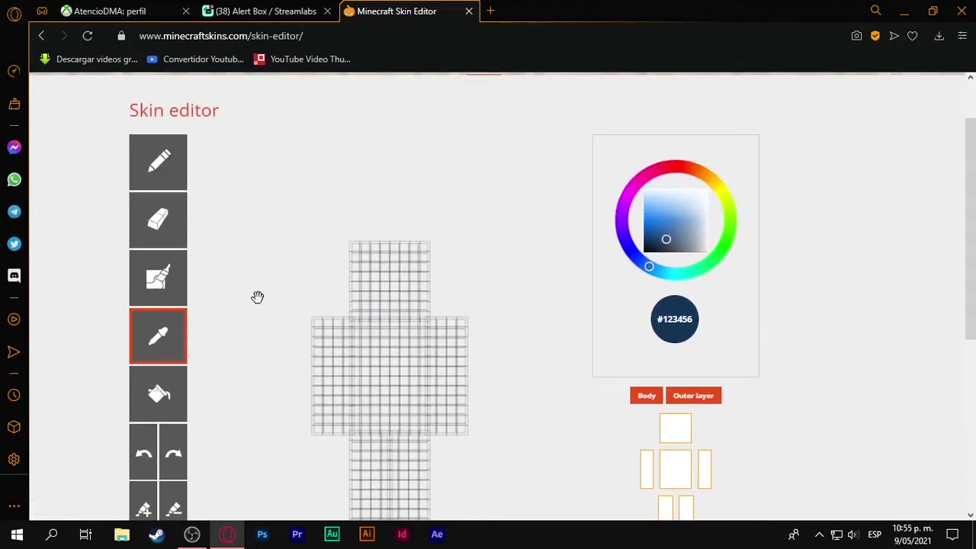
{"action": "left_click", "coordinate": [177, 402]}
{"action": "left_click", "coordinate": [391, 357]}
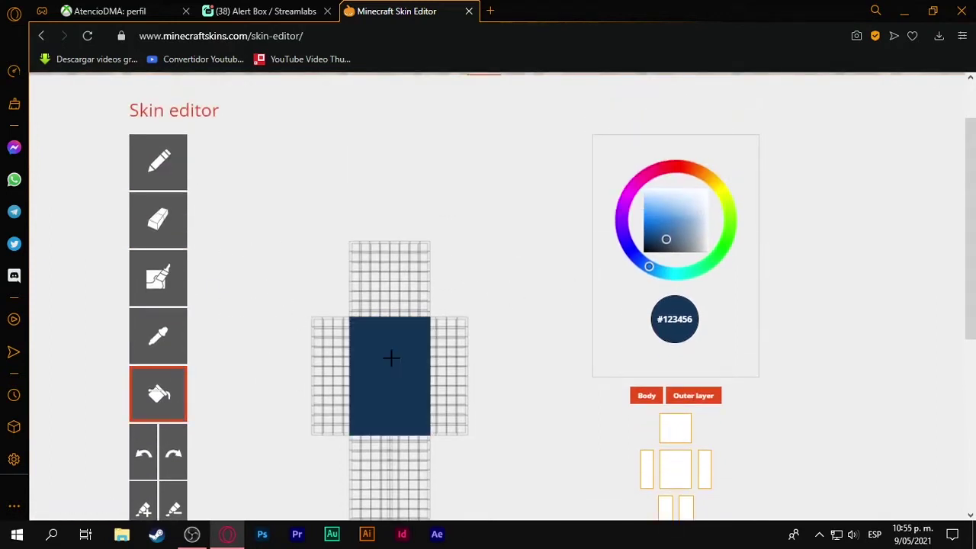
{"action": "left_click", "coordinate": [158, 221]}
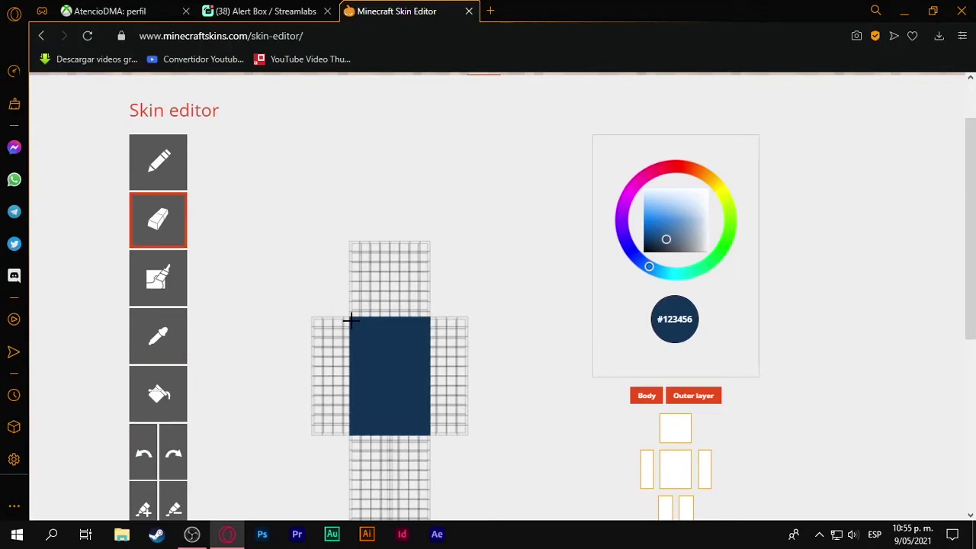
{"action": "mouse_move", "coordinate": [348, 320]}
{"action": "left_mouse_down"}
{"action": "mouse_move", "coordinate": [421, 324]}
{"action": "mouse_move", "coordinate": [365, 369]}
{"action": "left_mouse_up"}
{"action": "mouse_move", "coordinate": [354, 431]}
{"action": "left_mouse_down"}
{"action": "mouse_move", "coordinate": [419, 432]}
{"action": "mouse_move", "coordinate": [425, 421]}
{"action": "mouse_move", "coordinate": [348, 420]}
{"action": "mouse_move", "coordinate": [351, 409]}
{"action": "mouse_move", "coordinate": [397, 396]}
{"action": "mouse_move", "coordinate": [343, 395]}
{"action": "mouse_move", "coordinate": [363, 405]}
{"action": "mouse_move", "coordinate": [436, 402]}
{"action": "mouse_move", "coordinate": [419, 378]}
{"action": "mouse_move", "coordinate": [372, 371]}
{"action": "mouse_move", "coordinate": [418, 372]}
{"action": "mouse_move", "coordinate": [425, 359]}
{"action": "mouse_move", "coordinate": [354, 364]}
{"action": "mouse_move", "coordinate": [359, 346]}
{"action": "mouse_move", "coordinate": [392, 348]}
{"action": "left_mouse_up"}
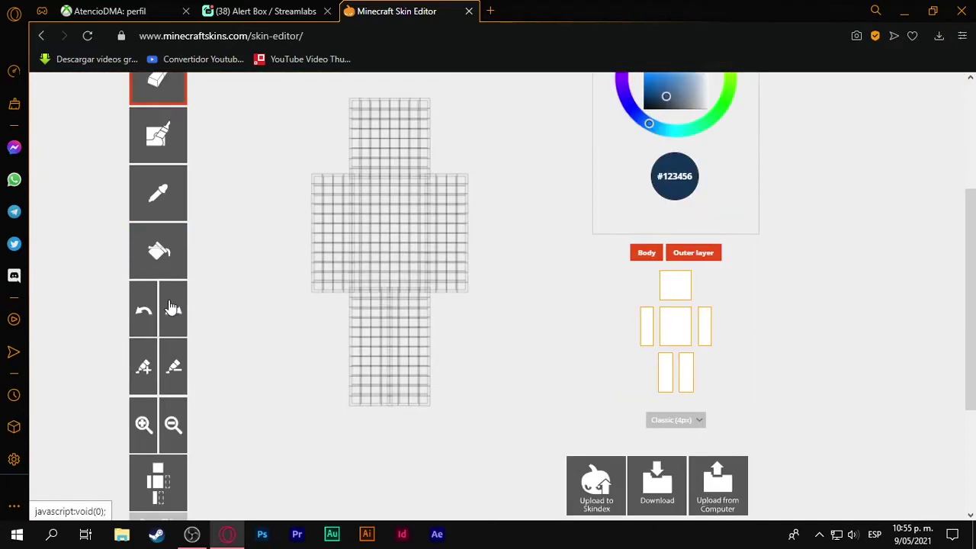
Try undoing and redoing the last edit, and darken and lighten the paint colour to reach #4e4e4e.
{"action": "left_click", "coordinate": [145, 307]}
{"action": "left_click", "coordinate": [169, 308]}
{"action": "left_click", "coordinate": [162, 379]}
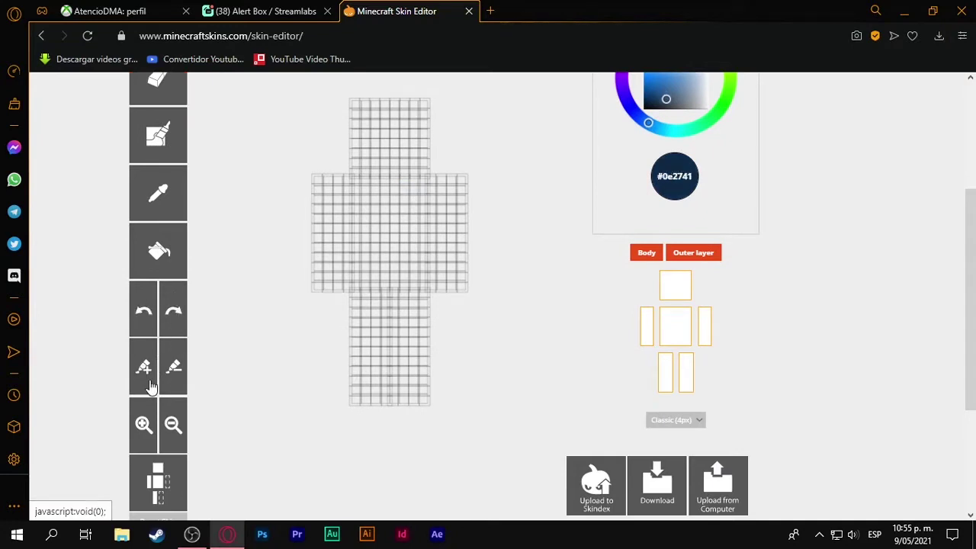
{"action": "left_click", "coordinate": [163, 360]}
{"action": "left_click", "coordinate": [151, 366]}
{"action": "left_click", "coordinate": [152, 365]}
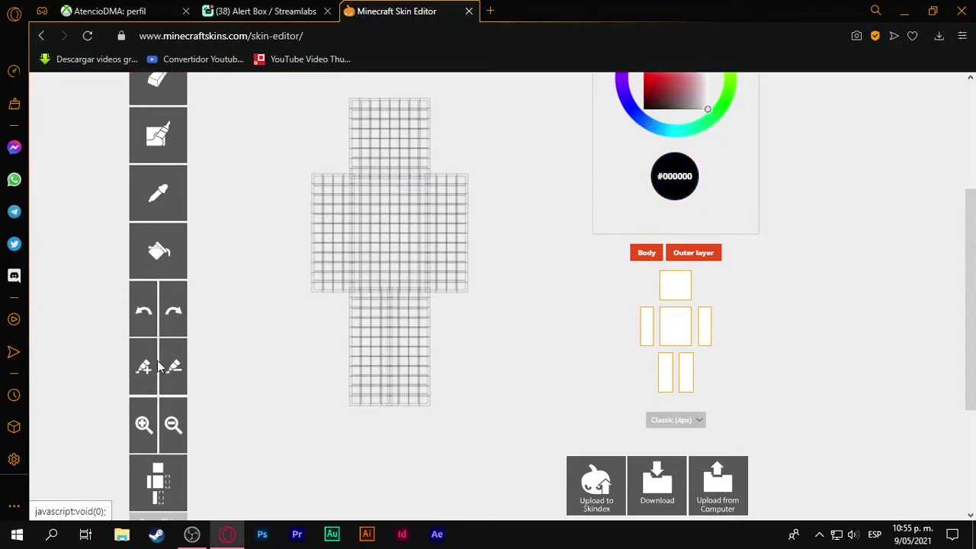
{"action": "left_click", "coordinate": [175, 368]}
{"action": "left_click", "coordinate": [175, 368]}
{"action": "left_click", "coordinate": [174, 368]}
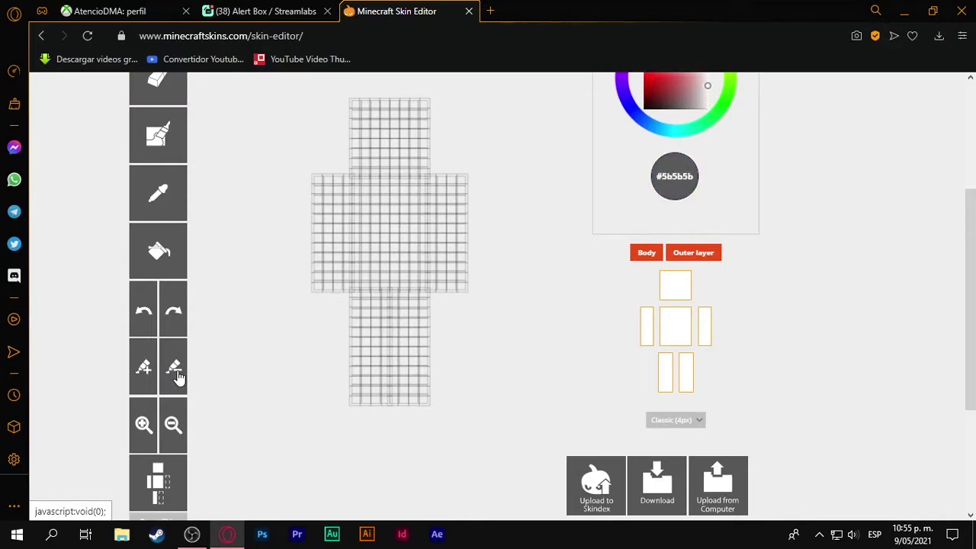
{"action": "left_click", "coordinate": [142, 375]}
Enlarge the model and try switching the Mirror Tool on and off.
{"action": "scroll", "coordinate": [196, 338], "scroll_direction": "down", "scroll_amount": 1}
{"action": "left_click", "coordinate": [143, 352]}
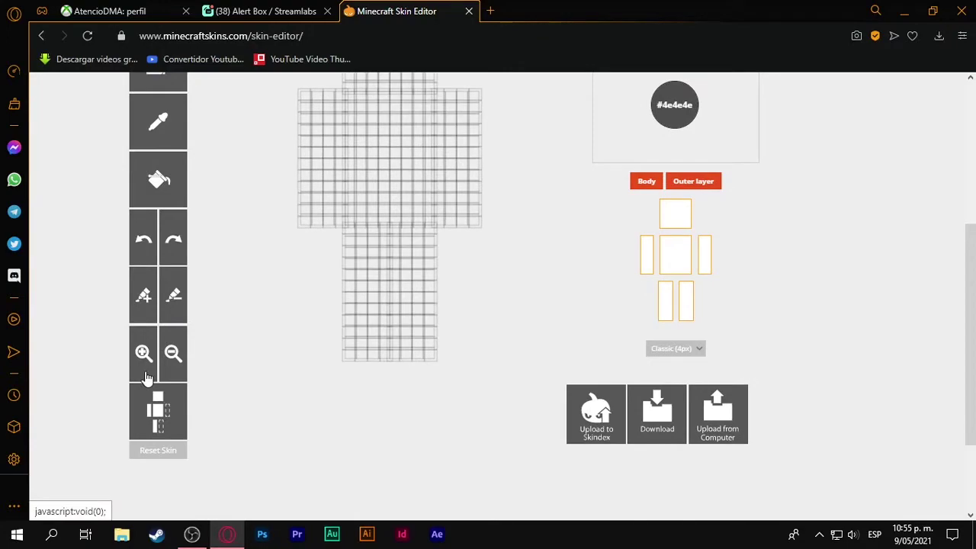
{"action": "mouse_move", "coordinate": [285, 287]}
{"action": "left_mouse_down"}
{"action": "mouse_move", "coordinate": [451, 312]}
{"action": "mouse_move", "coordinate": [277, 290]}
{"action": "mouse_move", "coordinate": [285, 270]}
{"action": "left_mouse_up"}
{"action": "scroll", "coordinate": [285, 269], "scroll_direction": "up", "scroll_amount": 4}
{"action": "scroll", "coordinate": [285, 270], "scroll_direction": "down", "scroll_amount": 3}
{"action": "left_click", "coordinate": [169, 488]}
{"action": "left_click", "coordinate": [168, 489]}
{"action": "left_click", "coordinate": [176, 486]}
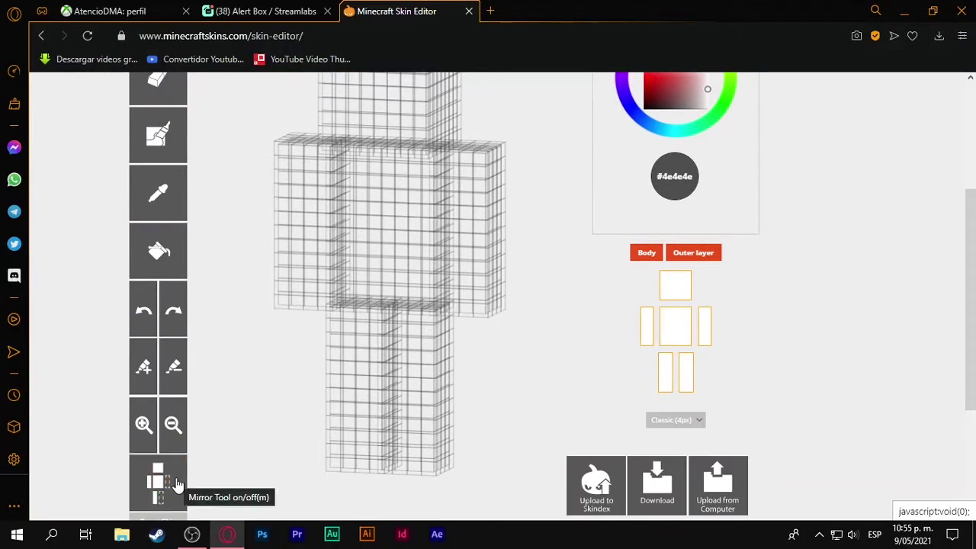
Try the layer visibility switches and leave only the Body layer shown, with the Outer layer hidden.
{"action": "left_click_drag", "start_coordinate": [393, 275], "coordinate": [427, 268]}
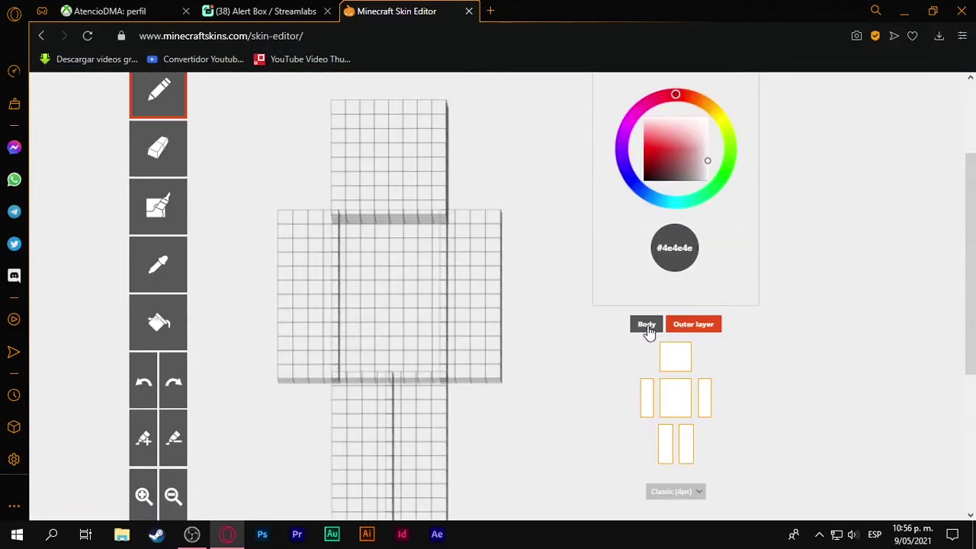
{"action": "left_click", "coordinate": [645, 327]}
{"action": "left_click", "coordinate": [686, 333]}
{"action": "left_click", "coordinate": [641, 329]}
{"action": "left_click", "coordinate": [641, 329]}
{"action": "left_click_drag", "start_coordinate": [485, 168], "coordinate": [285, 178]}
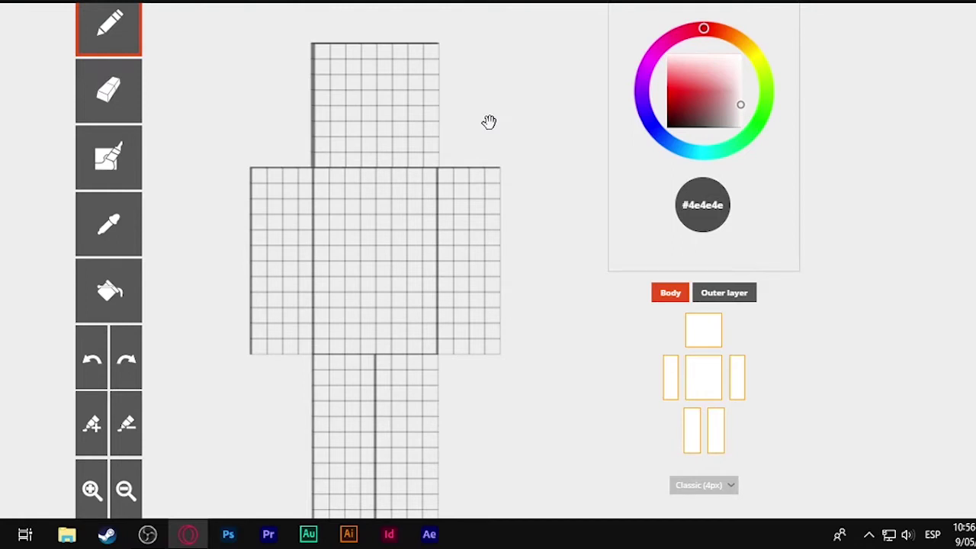
Hide the head, torso and both arms so that only the two legs are shown.
{"action": "scroll", "coordinate": [489, 122], "scroll_direction": "down", "scroll_amount": 1}
{"action": "left_click", "coordinate": [701, 248]}
{"action": "left_click", "coordinate": [707, 293]}
{"action": "left_click", "coordinate": [736, 295]}
{"action": "left_click", "coordinate": [671, 301]}
{"action": "mouse_move", "coordinate": [443, 170]}
{"action": "left_mouse_down"}
{"action": "mouse_move", "coordinate": [420, 312]}
{"action": "mouse_move", "coordinate": [285, 320]}
{"action": "mouse_move", "coordinate": [200, 255]}
{"action": "left_mouse_up"}
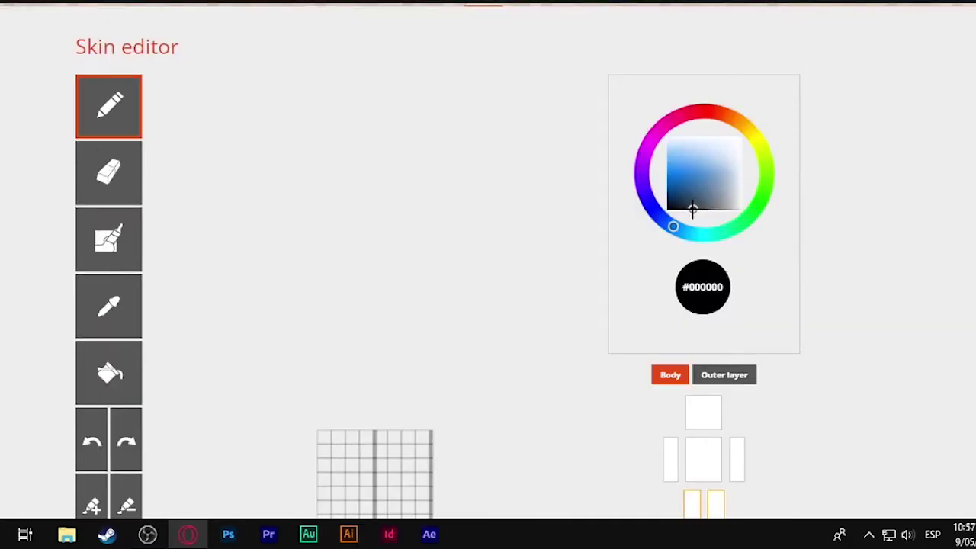
Fill the legs with dark navy #071422 and refill them with the darker #03080d.
{"action": "left_click_drag", "start_coordinate": [692, 210], "coordinate": [691, 201]}
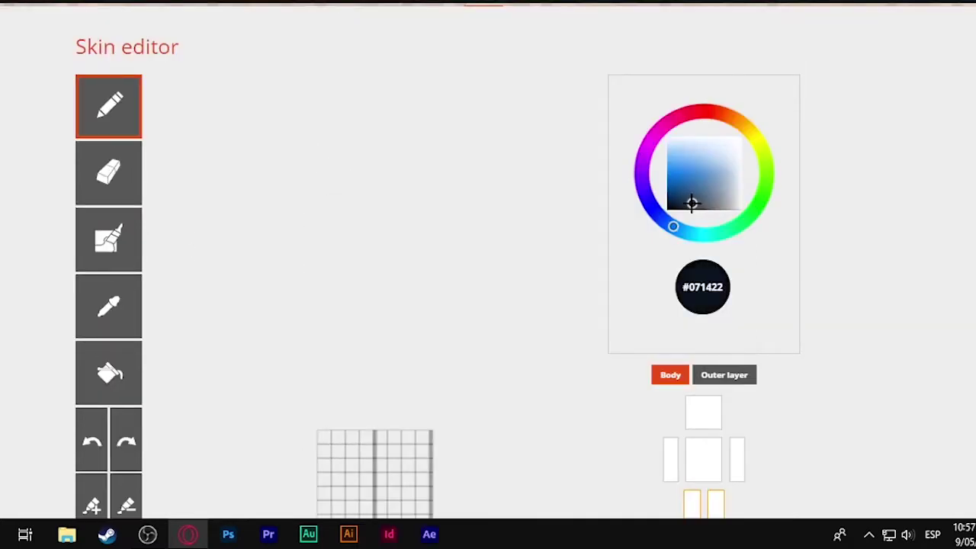
{"action": "scroll", "coordinate": [135, 191], "scroll_direction": "down", "scroll_amount": 2}
{"action": "scroll", "coordinate": [135, 192], "scroll_direction": "up", "scroll_amount": 1}
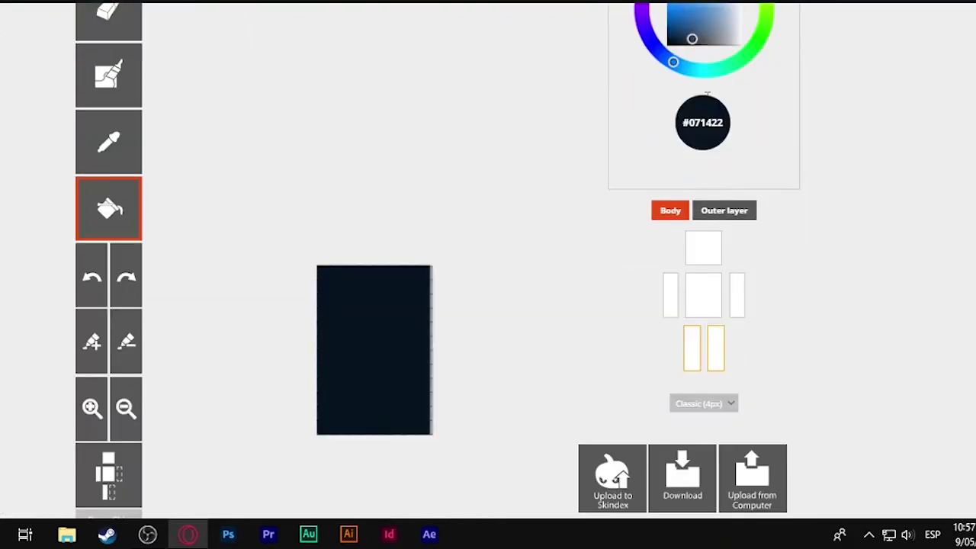
{"action": "left_click", "coordinate": [692, 43]}
{"action": "left_click", "coordinate": [385, 336]}
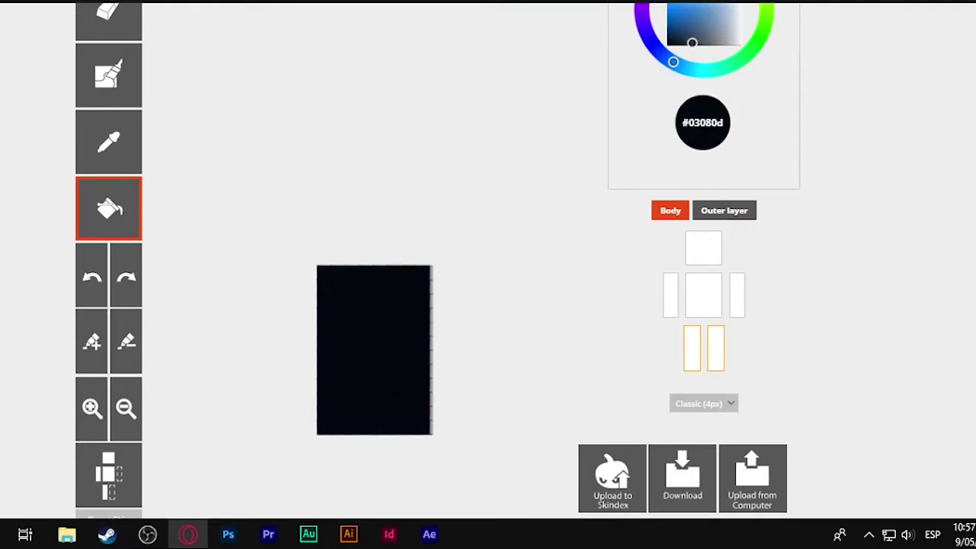
{"action": "left_click_drag", "start_coordinate": [463, 323], "coordinate": [492, 370]}
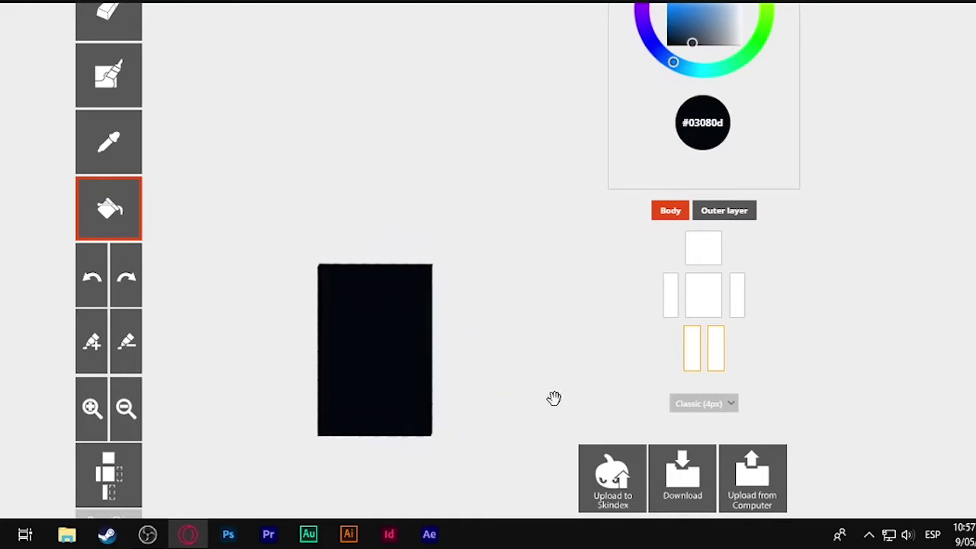
Show the torso and both arms again above the filled legs.
{"action": "left_click", "coordinate": [671, 301]}
{"action": "left_click", "coordinate": [702, 302]}
{"action": "left_click", "coordinate": [738, 303]}
{"action": "left_click_drag", "start_coordinate": [538, 305], "coordinate": [518, 318]}
Set the paint colour to light lavender grey #d1d1dc and fill the torso and arms with it.
{"action": "scroll", "coordinate": [625, 221], "scroll_direction": "up", "scroll_amount": 1}
{"action": "left_click", "coordinate": [735, 119]}
{"action": "left_click", "coordinate": [737, 97]}
{"action": "left_click_drag", "start_coordinate": [737, 95], "coordinate": [735, 63]}
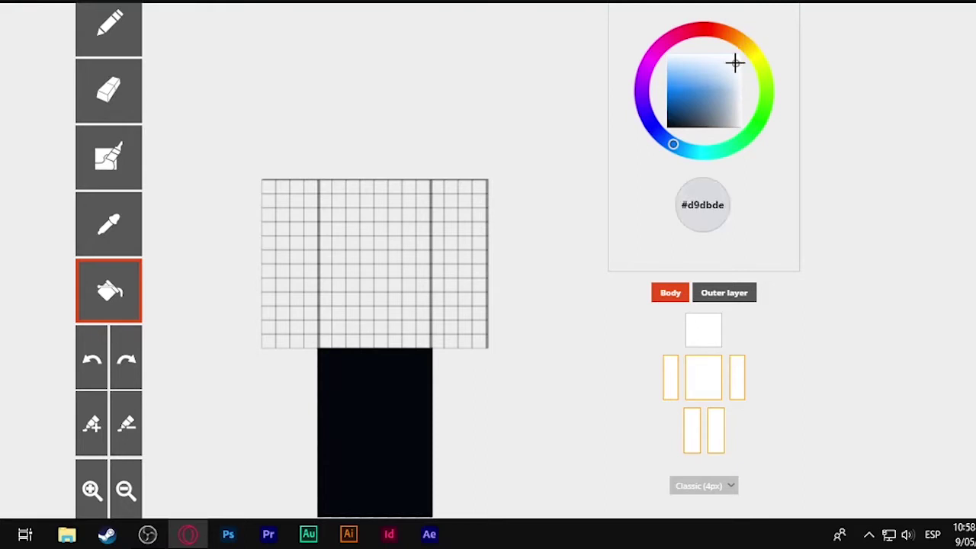
{"action": "left_click_drag", "start_coordinate": [671, 141], "coordinate": [679, 105]}
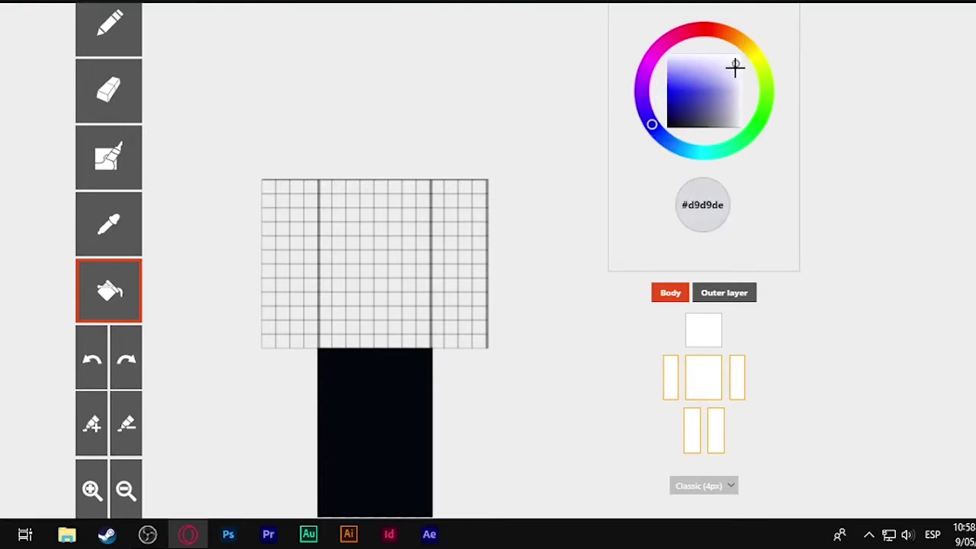
{"action": "left_click_drag", "start_coordinate": [734, 67], "coordinate": [731, 66]}
{"action": "left_click", "coordinate": [340, 303]}
{"action": "left_click_drag", "start_coordinate": [513, 369], "coordinate": [477, 356]}
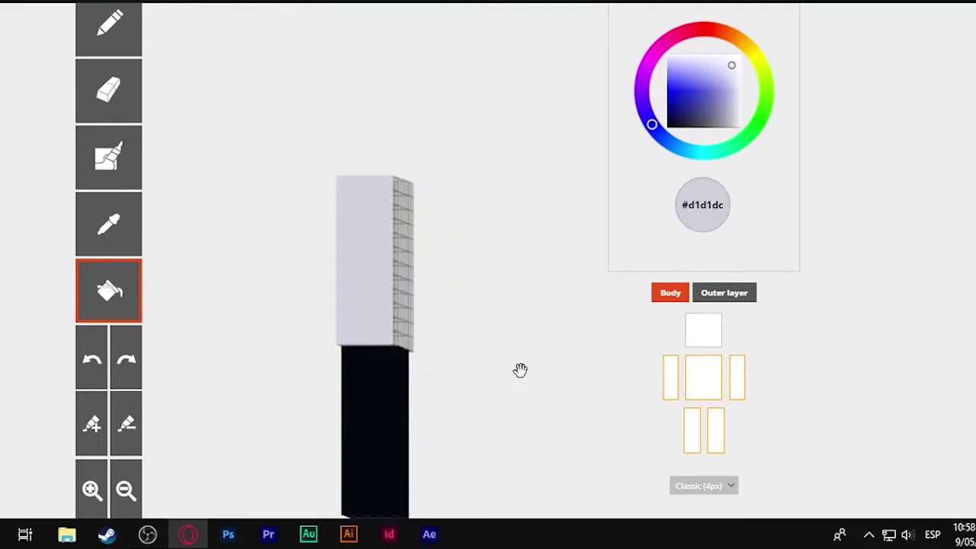
Hide both legs and fill remaining exposed faces of the torso and arms with #d1d1dc.
{"action": "left_click", "coordinate": [695, 440]}
{"action": "left_click", "coordinate": [721, 438]}
{"action": "left_click_drag", "start_coordinate": [443, 403], "coordinate": [354, 398]}
{"action": "left_click", "coordinate": [460, 269]}
{"action": "left_click_drag", "start_coordinate": [460, 268], "coordinate": [501, 335]}
Isolate the arms, torso and a leg in turn to fill their remaining inner faces, using #03080d for the leg.
{"action": "left_click", "coordinate": [667, 381]}
{"action": "left_click", "coordinate": [701, 378]}
{"action": "left_click", "coordinate": [692, 431]}
{"action": "left_click_drag", "start_coordinate": [529, 292], "coordinate": [412, 282]}
{"action": "left_click", "coordinate": [692, 432]}
{"action": "left_click", "coordinate": [670, 378]}
{"action": "left_click_drag", "start_coordinate": [344, 319], "coordinate": [588, 379]}
{"action": "left_click", "coordinate": [670, 379]}
{"action": "left_click", "coordinate": [737, 383]}
{"action": "left_click", "coordinate": [703, 379]}
{"action": "left_click_drag", "start_coordinate": [522, 336], "coordinate": [521, 355]}
{"action": "left_click", "coordinate": [414, 301]}
{"action": "left_click", "coordinate": [701, 381]}
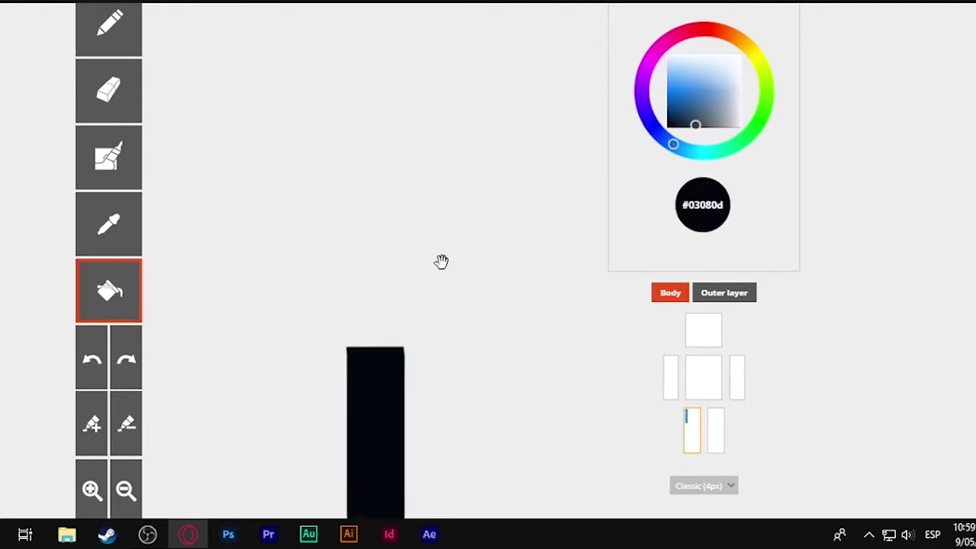
Check the other leg on its own and bring the torso, both arms and both legs back into view.
{"action": "left_click", "coordinate": [715, 431]}
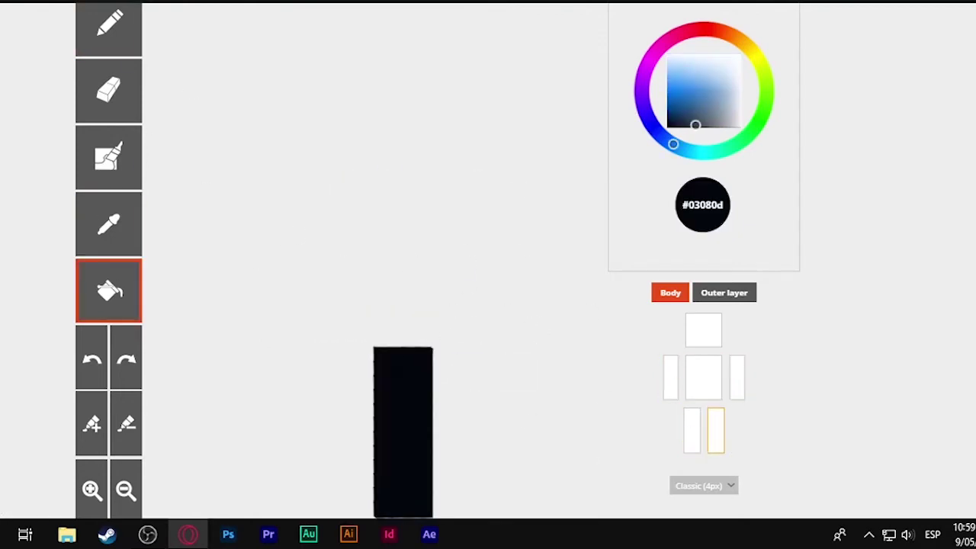
{"action": "left_click", "coordinate": [670, 377]}
{"action": "left_click", "coordinate": [700, 384]}
{"action": "left_click", "coordinate": [736, 379]}
{"action": "left_click_drag", "start_coordinate": [555, 306], "coordinate": [526, 282]}
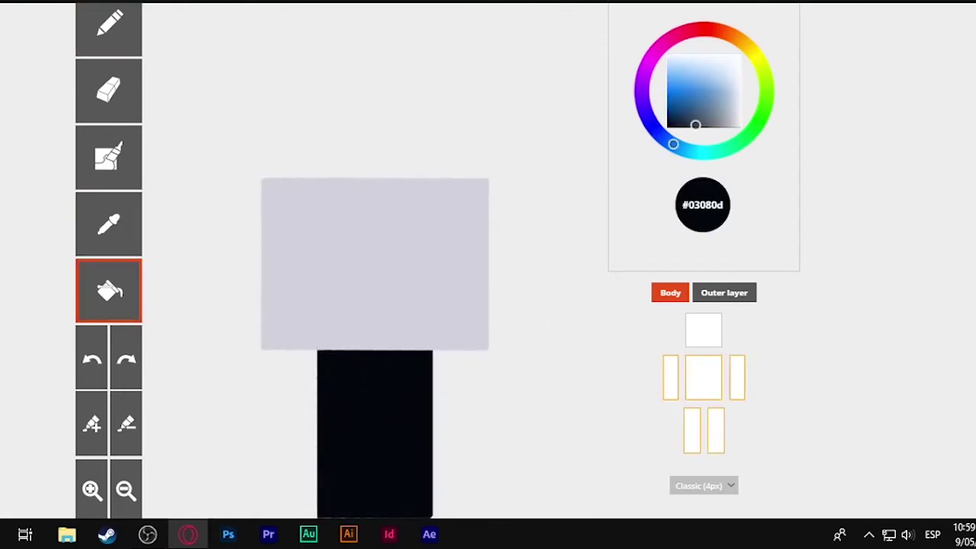
Reduce the browser page zoom and show the model's head again.
{"action": "key", "text": "ctrl+minus"}
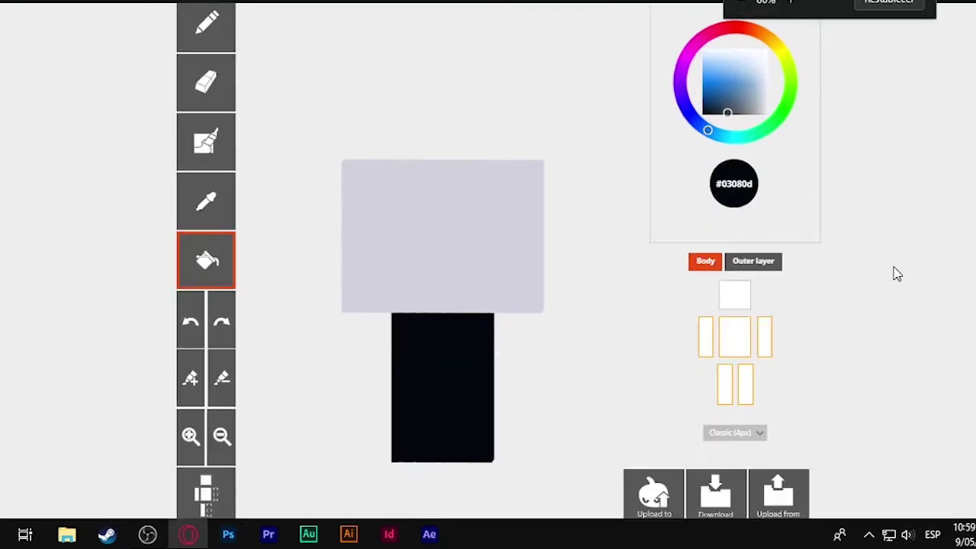
{"action": "scroll", "coordinate": [579, 293], "scroll_direction": "down", "scroll_amount": 2}
{"action": "scroll", "coordinate": [600, 297], "scroll_direction": "up", "scroll_amount": 4}
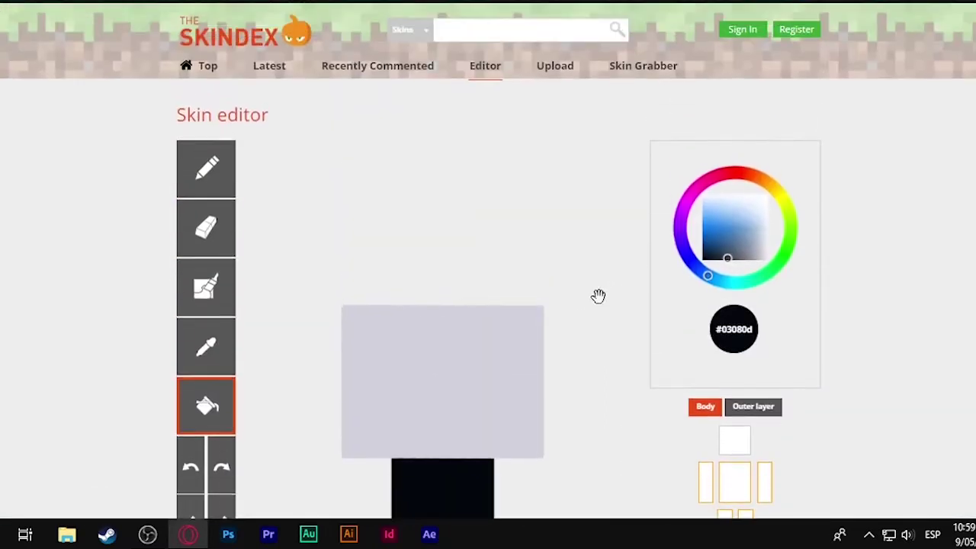
{"action": "scroll", "coordinate": [599, 295], "scroll_direction": "down", "scroll_amount": 1}
{"action": "scroll", "coordinate": [598, 290], "scroll_direction": "down", "scroll_amount": 2}
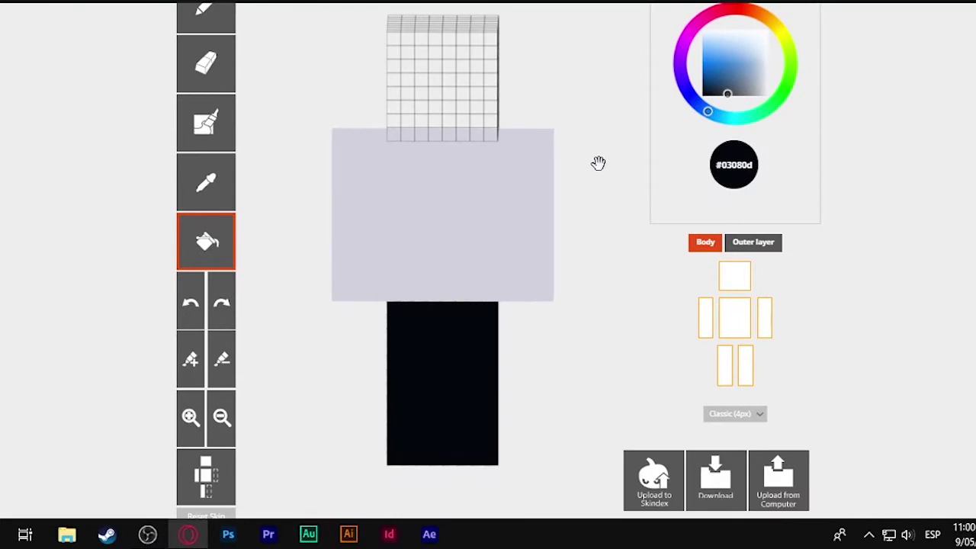
Hide the legs, torso and arms so that only the head is shown.
{"action": "left_click", "coordinate": [724, 364]}
{"action": "left_click", "coordinate": [746, 366]}
{"action": "left_click", "coordinate": [732, 326]}
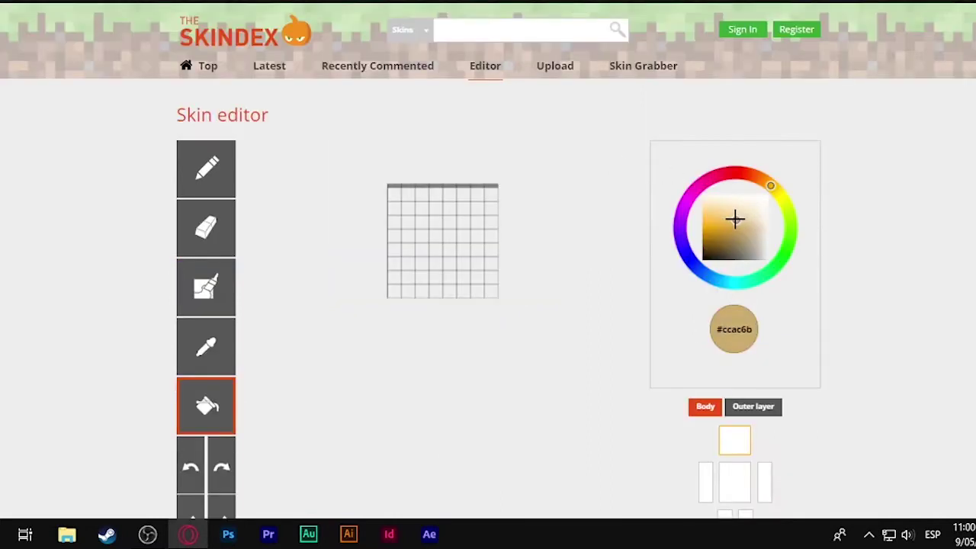
Try light tan skin tones such as #d3b069 as fills on the head's front face.
{"action": "mouse_move", "coordinate": [734, 219]}
{"action": "left_mouse_down"}
{"action": "mouse_move", "coordinate": [711, 219]}
{"action": "mouse_move", "coordinate": [741, 221]}
{"action": "mouse_move", "coordinate": [732, 219]}
{"action": "left_mouse_up"}
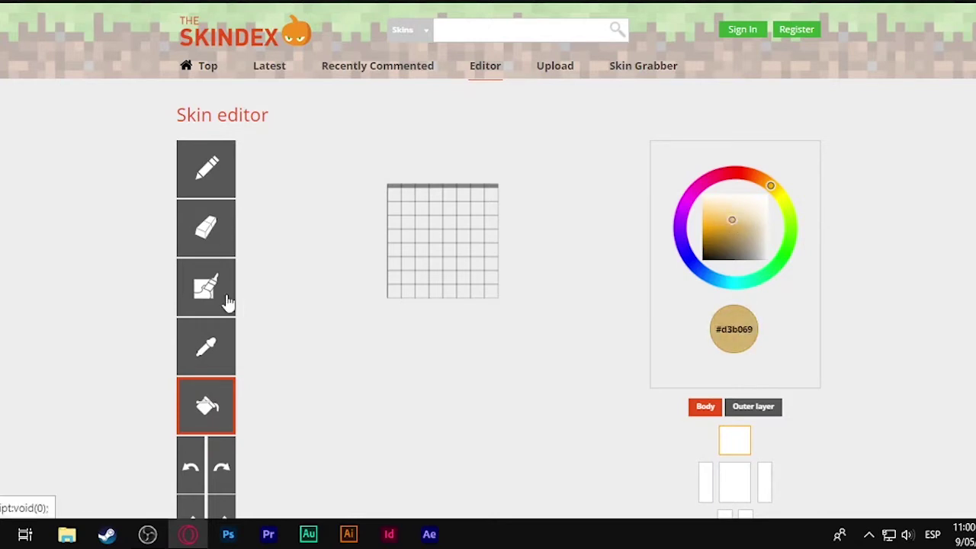
{"action": "left_click", "coordinate": [438, 237]}
{"action": "left_click", "coordinate": [735, 227]}
{"action": "left_click", "coordinate": [437, 237]}
{"action": "left_click", "coordinate": [740, 225]}
{"action": "left_click", "coordinate": [438, 237]}
{"action": "left_click_drag", "start_coordinate": [559, 223], "coordinate": [557, 224]}
{"action": "left_click", "coordinate": [740, 226]}
{"action": "left_click", "coordinate": [409, 222]}
{"action": "left_click", "coordinate": [742, 225]}
{"action": "left_click", "coordinate": [427, 229]}
{"action": "left_click", "coordinate": [738, 231]}
{"action": "left_click", "coordinate": [434, 232]}
Try darker tan tones such as #a38448 on the head's front face, undoing one unwanted fill.
{"action": "left_click", "coordinate": [739, 225]}
{"action": "left_click", "coordinate": [439, 235]}
{"action": "left_click", "coordinate": [742, 220]}
{"action": "left_click", "coordinate": [439, 235]}
{"action": "left_click", "coordinate": [764, 229]}
{"action": "left_click", "coordinate": [741, 226]}
{"action": "left_click", "coordinate": [496, 235]}
{"action": "key", "text": "ctrl+z"}
{"action": "left_click", "coordinate": [743, 219]}
{"action": "left_click", "coordinate": [442, 234]}
{"action": "scroll", "coordinate": [739, 221], "scroll_direction": "down", "scroll_amount": 1}
{"action": "left_click", "coordinate": [741, 146]}
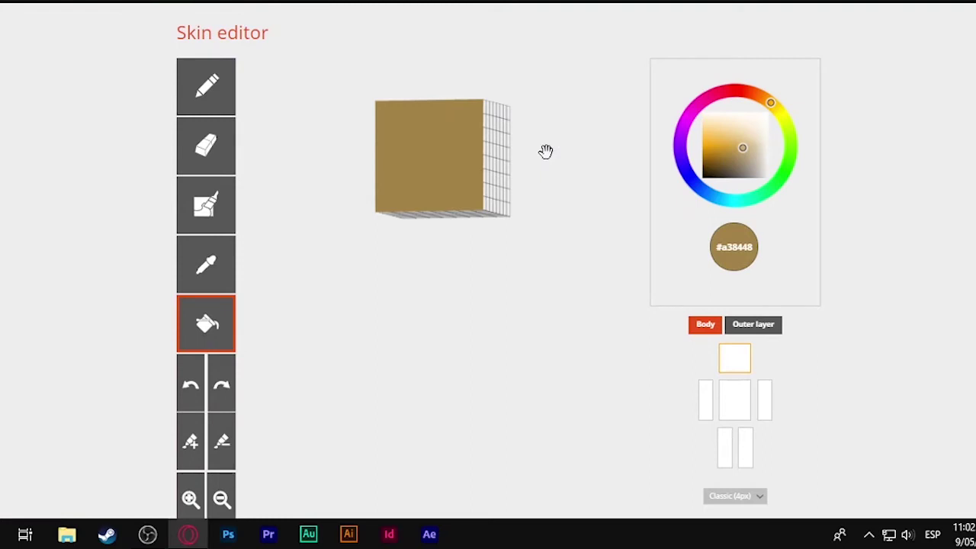
Shift the hue towards orange and fill the head's front face with #bb9063.
{"action": "left_click", "coordinate": [763, 94]}
{"action": "left_click", "coordinate": [450, 172]}
{"action": "left_click_drag", "start_coordinate": [479, 231], "coordinate": [493, 240]}
{"action": "left_click", "coordinate": [762, 96]}
{"action": "left_click", "coordinate": [432, 165]}
{"action": "left_click", "coordinate": [742, 141]}
{"action": "left_click", "coordinate": [442, 163]}
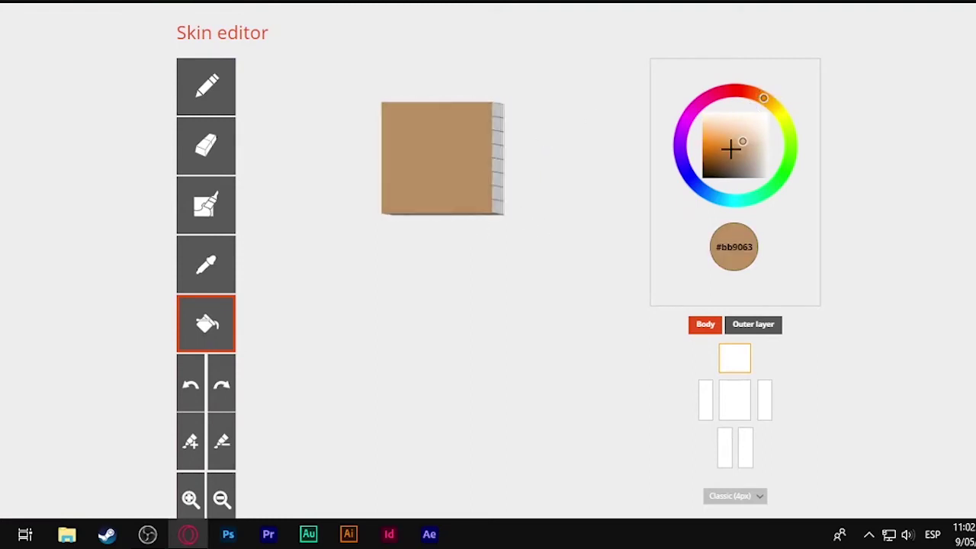
Refine the skin tone to #b99879 and fill the head's front and neighbouring side faces with it.
{"action": "left_click", "coordinate": [740, 139]}
{"action": "left_click", "coordinate": [442, 164]}
{"action": "left_click_drag", "start_coordinate": [449, 237], "coordinate": [512, 175]}
{"action": "left_click", "coordinate": [739, 146]}
{"action": "left_click", "coordinate": [427, 157]}
{"action": "left_click", "coordinate": [747, 141]}
{"action": "left_click", "coordinate": [430, 157]}
{"action": "left_click", "coordinate": [747, 139]}
{"action": "left_click", "coordinate": [442, 160]}
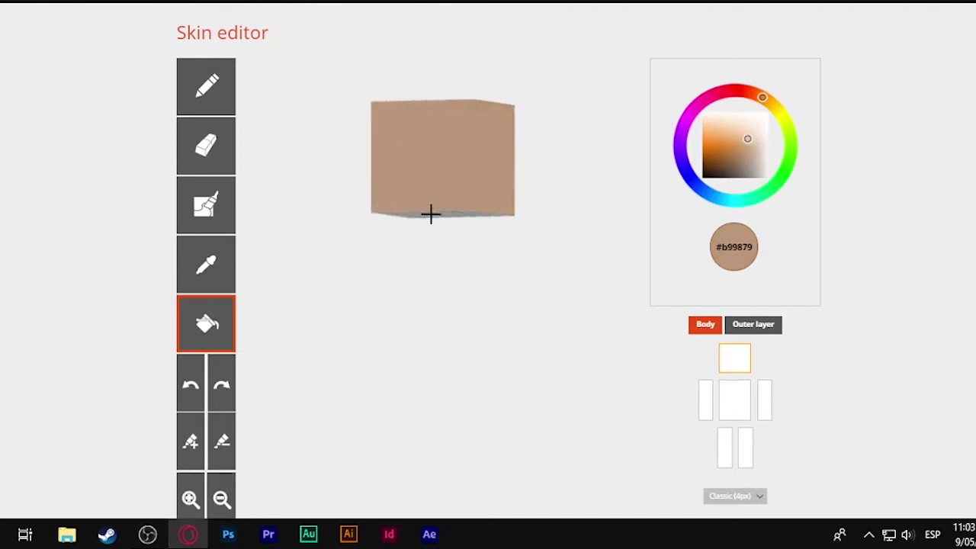
Fill the head's remaining faces with #b99879 and show the complete body again.
{"action": "left_click_drag", "start_coordinate": [431, 261], "coordinate": [427, 180]}
{"action": "left_click", "coordinate": [456, 183]}
{"action": "left_click_drag", "start_coordinate": [315, 257], "coordinate": [520, 214]}
{"action": "left_click", "coordinate": [435, 168]}
{"action": "left_click_drag", "start_coordinate": [510, 259], "coordinate": [495, 185]}
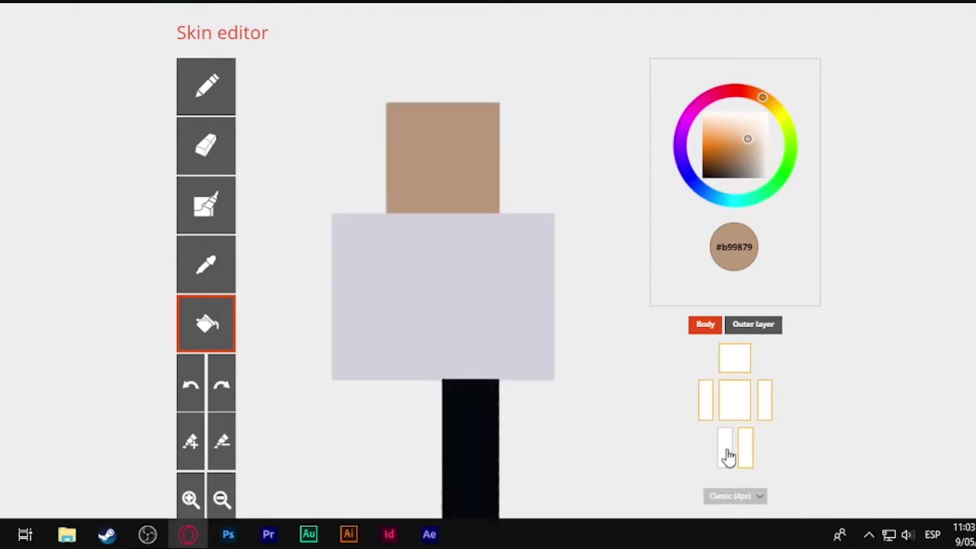
{"action": "left_click", "coordinate": [726, 451]}
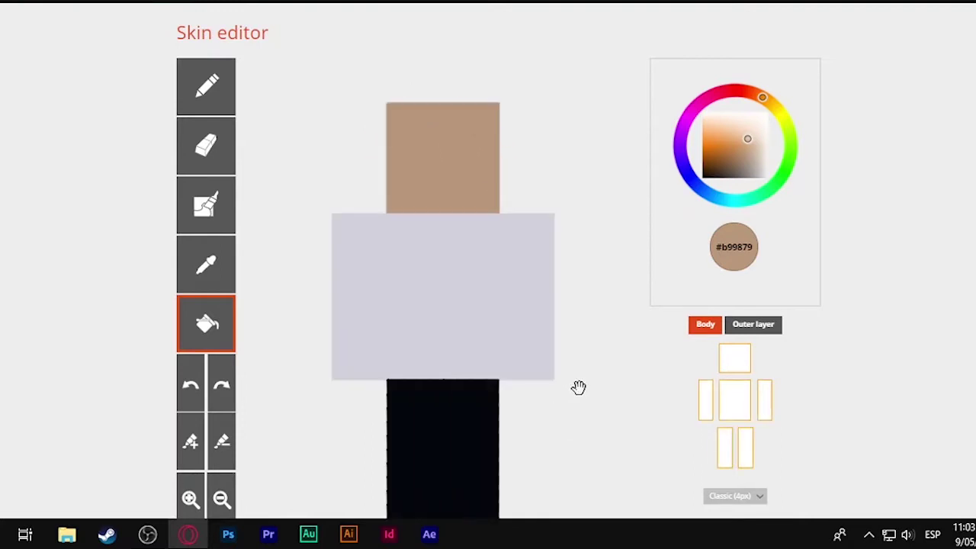
{"action": "mouse_move", "coordinate": [582, 358]}
{"action": "left_mouse_down"}
{"action": "mouse_move", "coordinate": [557, 336]}
{"action": "mouse_move", "coordinate": [571, 292]}
{"action": "mouse_move", "coordinate": [577, 342]}
{"action": "left_mouse_up"}
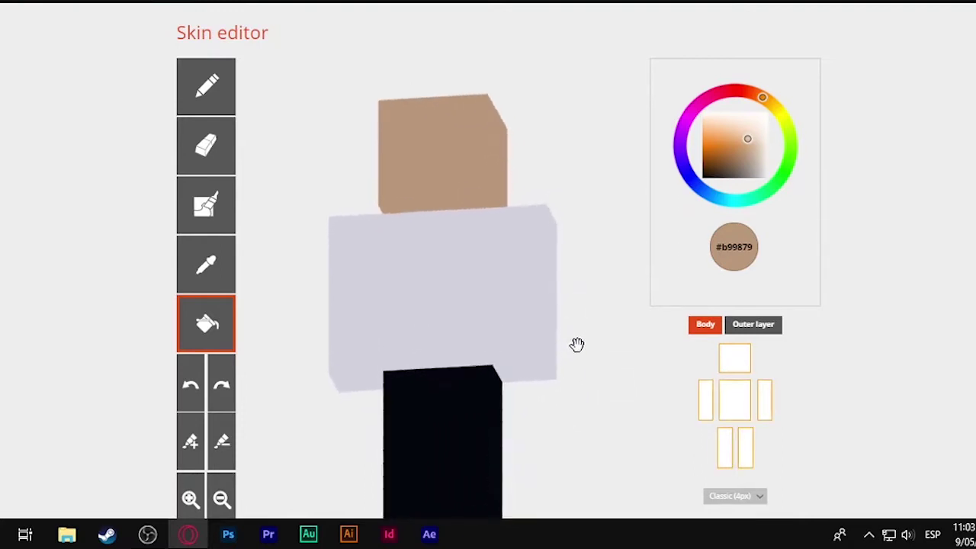
Hide the torso and limbs, and show individual arms and legs beside the head to check their faces.
{"action": "left_click", "coordinate": [744, 447]}
{"action": "left_click", "coordinate": [707, 408]}
{"action": "left_click", "coordinate": [725, 453]}
{"action": "left_click", "coordinate": [734, 400]}
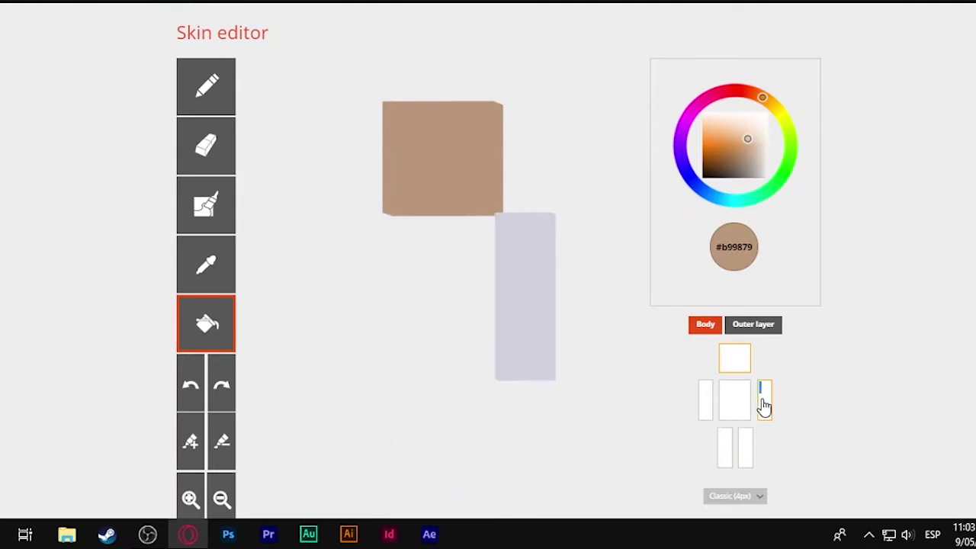
{"action": "left_click", "coordinate": [763, 404]}
{"action": "left_click_drag", "start_coordinate": [532, 235], "coordinate": [380, 389]}
{"action": "left_click", "coordinate": [705, 400]}
{"action": "left_click", "coordinate": [765, 400]}
{"action": "left_click", "coordinate": [724, 447]}
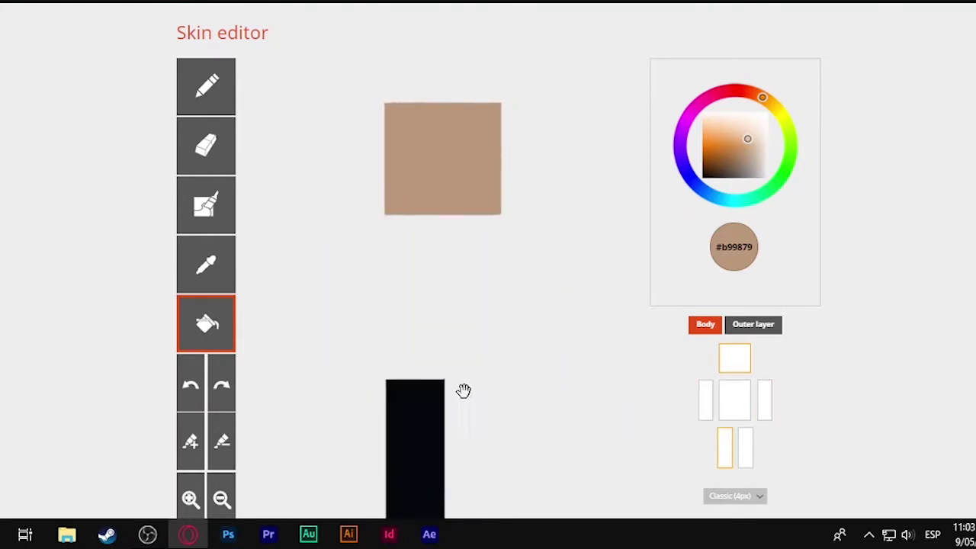
{"action": "left_click", "coordinate": [724, 448]}
{"action": "left_click", "coordinate": [745, 448]}
{"action": "left_click", "coordinate": [745, 448]}
Show one arm and pencil a stepped hand in #b99879 around its lower end, sampling the sleeve colour #d1d1dc for corrections.
{"action": "left_click", "coordinate": [704, 400]}
{"action": "left_click", "coordinate": [206, 205]}
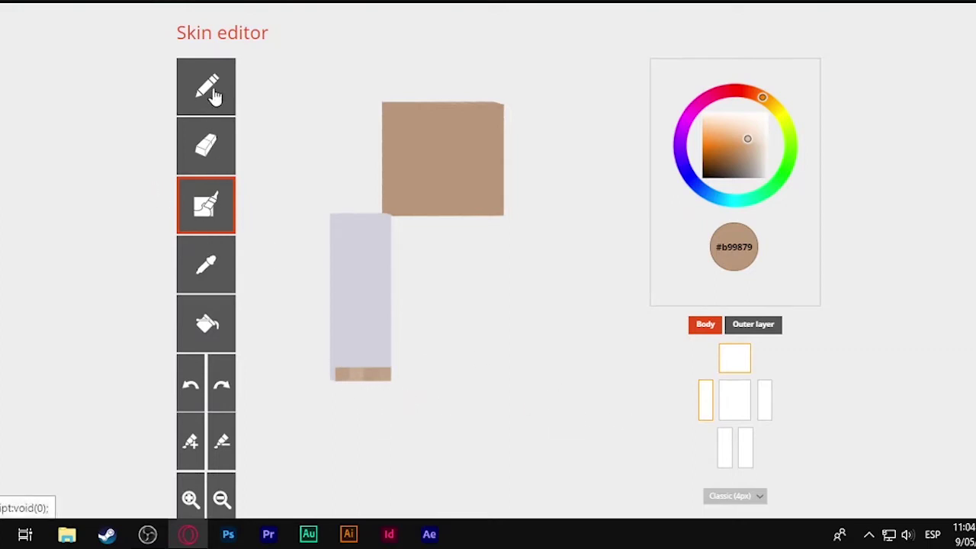
{"action": "left_click_drag", "start_coordinate": [351, 371], "coordinate": [544, 413]}
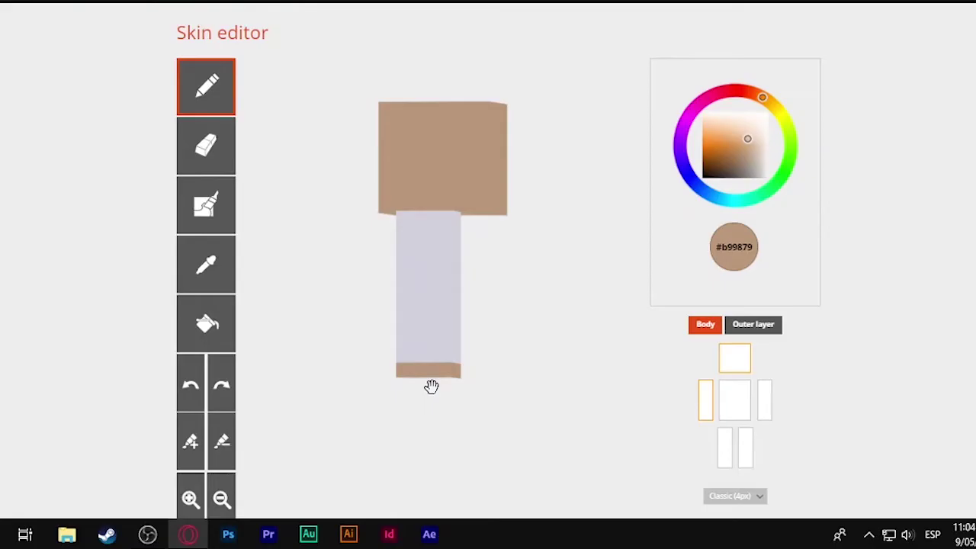
{"action": "mouse_move", "coordinate": [431, 385]}
{"action": "left_mouse_down"}
{"action": "mouse_move", "coordinate": [706, 418]}
{"action": "mouse_move", "coordinate": [375, 366]}
{"action": "mouse_move", "coordinate": [408, 390]}
{"action": "mouse_move", "coordinate": [686, 403]}
{"action": "mouse_move", "coordinate": [369, 364]}
{"action": "mouse_move", "coordinate": [382, 345]}
{"action": "left_mouse_up"}
{"action": "left_click_drag", "start_coordinate": [389, 406], "coordinate": [419, 404]}
{"action": "left_click_drag", "start_coordinate": [392, 358], "coordinate": [412, 357]}
{"action": "mouse_move", "coordinate": [439, 389]}
{"action": "left_mouse_down"}
{"action": "mouse_move", "coordinate": [448, 387]}
{"action": "mouse_move", "coordinate": [390, 410]}
{"action": "mouse_move", "coordinate": [544, 385]}
{"action": "mouse_move", "coordinate": [337, 386]}
{"action": "left_mouse_up"}
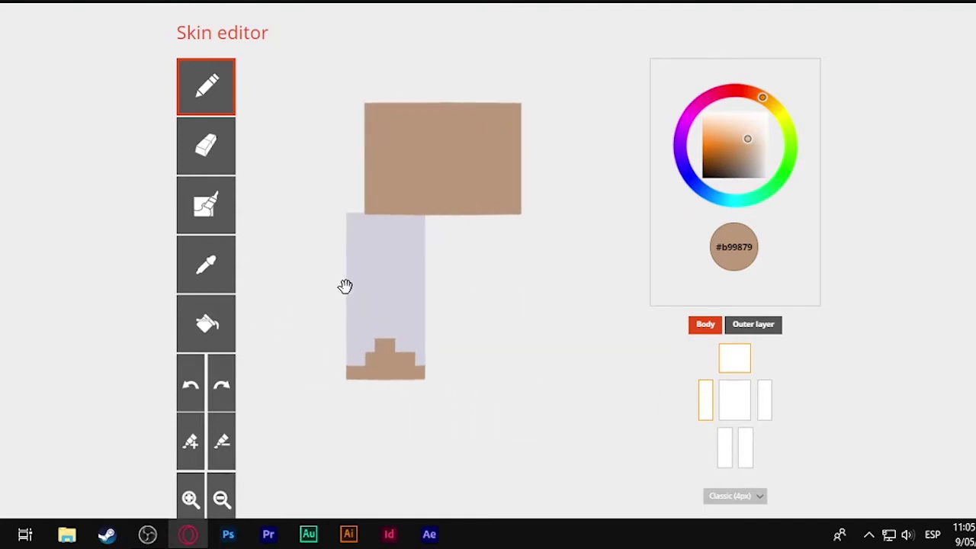
{"action": "left_click", "coordinate": [212, 271]}
{"action": "left_click", "coordinate": [405, 287]}
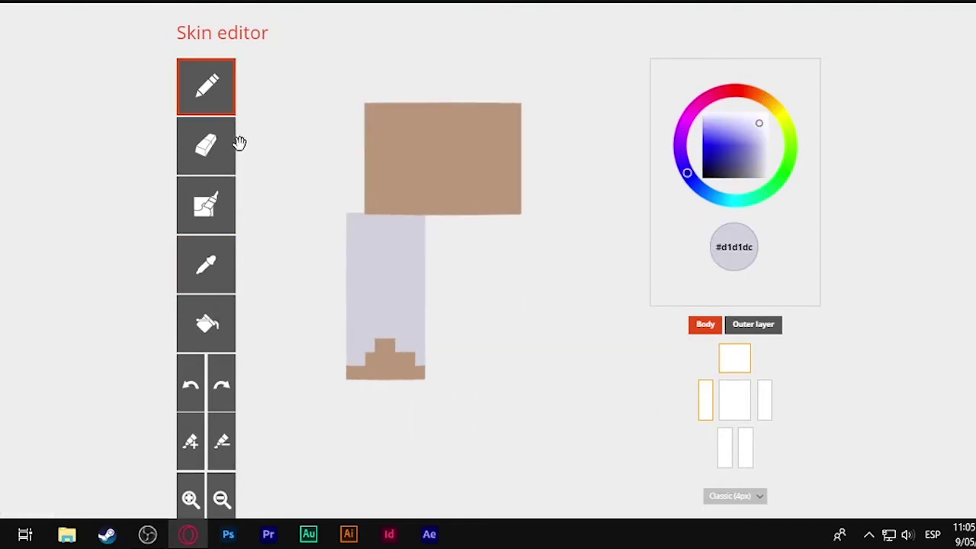
{"action": "left_click_drag", "start_coordinate": [583, 362], "coordinate": [357, 411]}
Show the other arm, sample the skin colour #b99879 and paint a matching stepped hand around its lower end.
{"action": "left_click", "coordinate": [764, 400]}
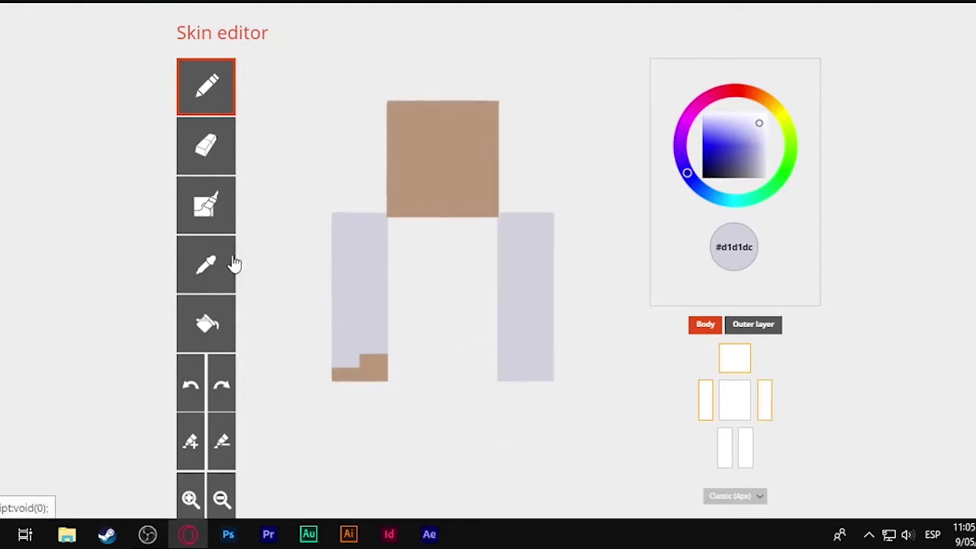
{"action": "left_click", "coordinate": [206, 264]}
{"action": "left_click", "coordinate": [375, 368]}
{"action": "left_click_drag", "start_coordinate": [505, 374], "coordinate": [516, 361]}
{"action": "left_click_drag", "start_coordinate": [573, 374], "coordinate": [427, 381]}
{"action": "left_click_drag", "start_coordinate": [335, 404], "coordinate": [442, 404]}
{"action": "left_click_drag", "start_coordinate": [461, 385], "coordinate": [501, 392]}
{"action": "left_click_drag", "start_coordinate": [556, 411], "coordinate": [525, 305]}
{"action": "mouse_move", "coordinate": [468, 385]}
{"action": "left_mouse_down"}
{"action": "mouse_move", "coordinate": [502, 405]}
{"action": "mouse_move", "coordinate": [379, 351]}
{"action": "mouse_move", "coordinate": [355, 414]}
{"action": "mouse_move", "coordinate": [503, 365]}
{"action": "mouse_move", "coordinate": [375, 407]}
{"action": "mouse_move", "coordinate": [435, 407]}
{"action": "mouse_move", "coordinate": [440, 355]}
{"action": "mouse_move", "coordinate": [436, 392]}
{"action": "left_mouse_up"}
Bring the torso and both legs back into view and check the whole model.
{"action": "left_click", "coordinate": [732, 411]}
{"action": "left_click", "coordinate": [724, 451]}
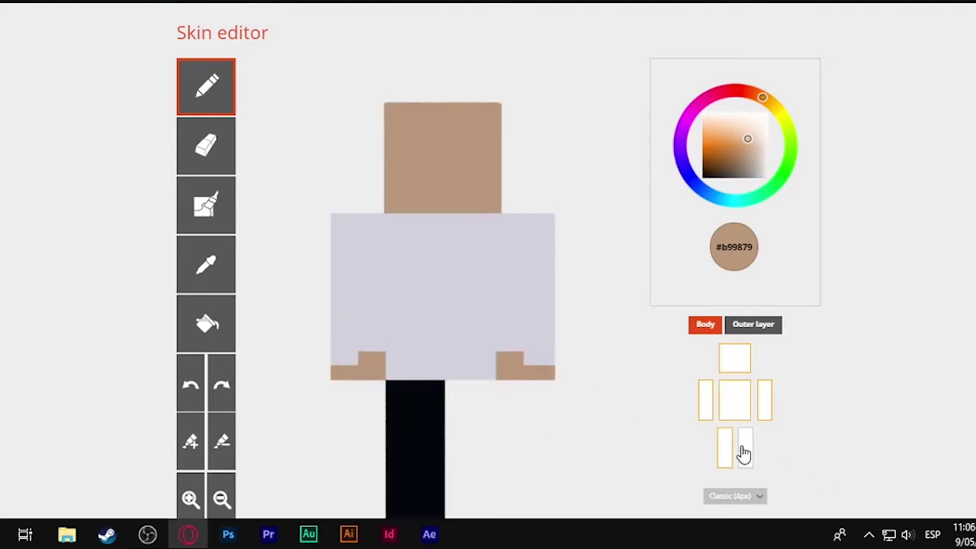
{"action": "left_click", "coordinate": [743, 448]}
{"action": "left_click_drag", "start_coordinate": [588, 414], "coordinate": [357, 372]}
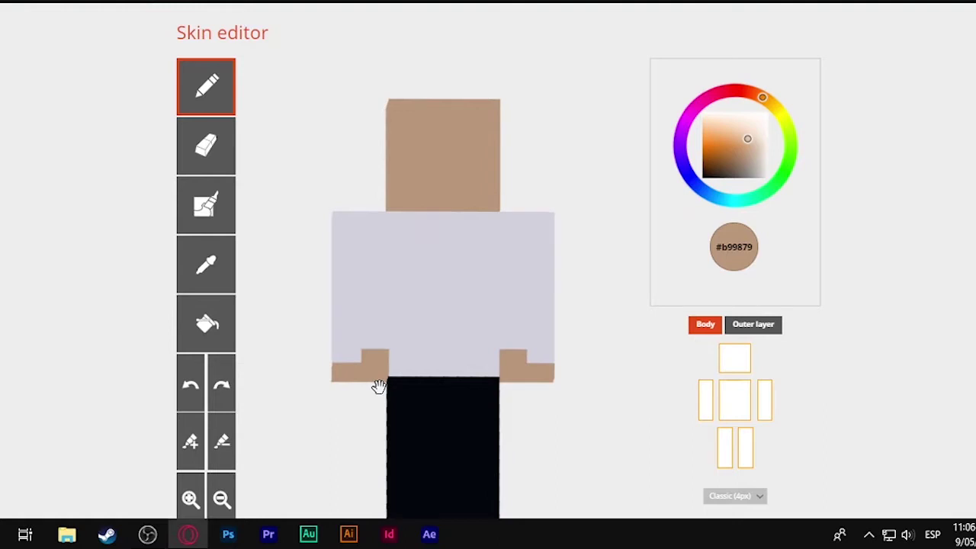
{"action": "scroll", "coordinate": [378, 386], "scroll_direction": "down", "scroll_amount": 2}
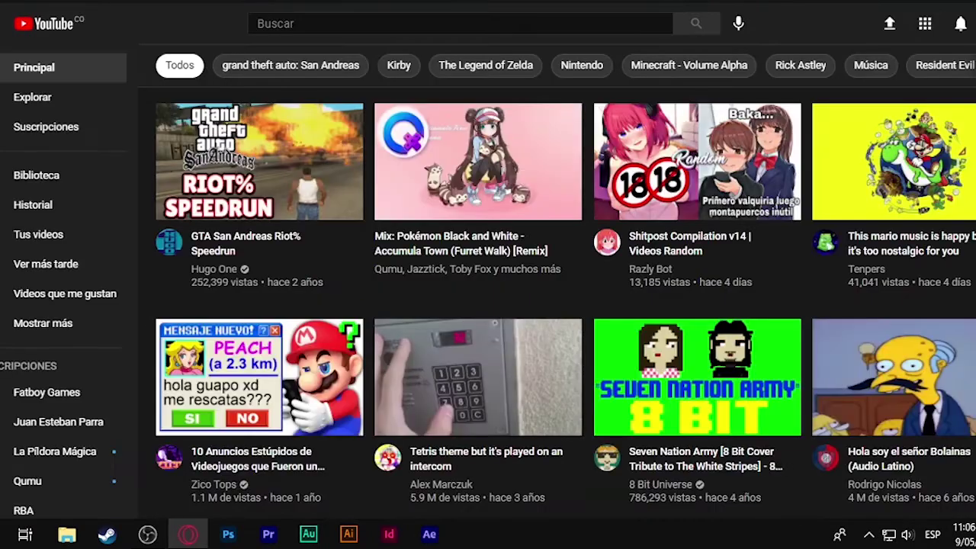
{"action": "left_click", "coordinate": [839, 30]}
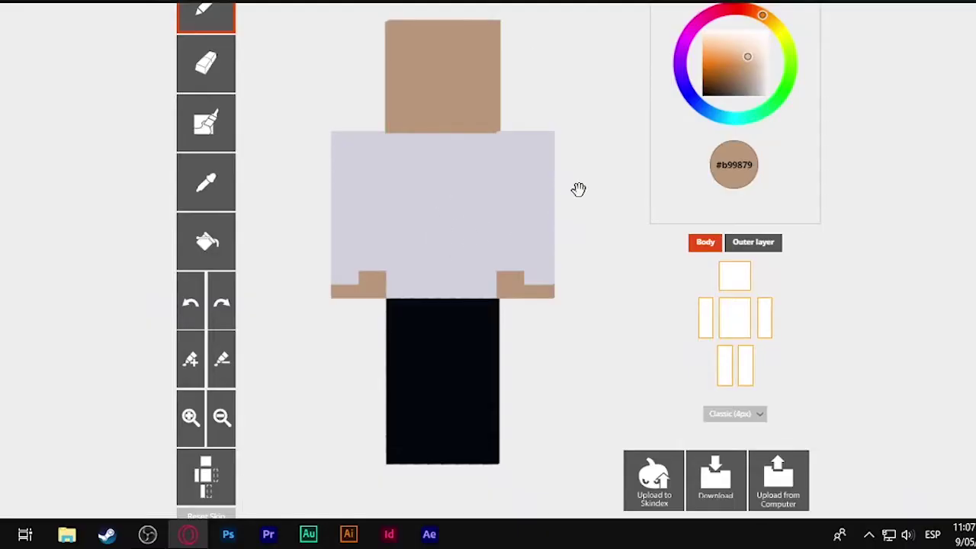
Try #be275b and #a22032 for a row of pixels across the front of one foot.
{"action": "scroll", "coordinate": [568, 191], "scroll_direction": "up", "scroll_amount": 1}
{"action": "left_click", "coordinate": [722, 93]}
{"action": "mouse_move", "coordinate": [726, 134]}
{"action": "left_mouse_down"}
{"action": "mouse_move", "coordinate": [719, 142]}
{"action": "mouse_move", "coordinate": [733, 150]}
{"action": "mouse_move", "coordinate": [724, 149]}
{"action": "left_mouse_up"}
{"action": "scroll", "coordinate": [730, 157], "scroll_direction": "down", "scroll_amount": 1}
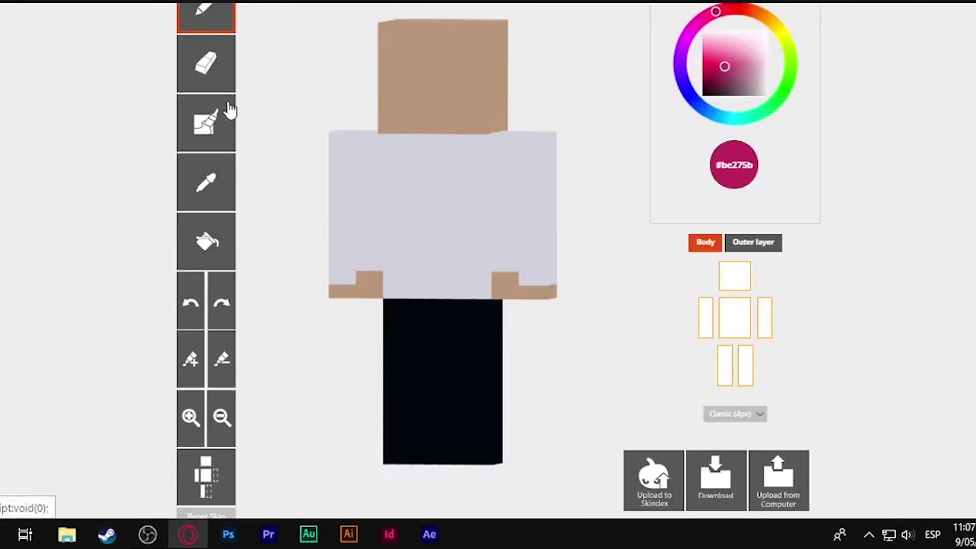
{"action": "left_click_drag", "start_coordinate": [388, 458], "coordinate": [431, 458]}
{"action": "mouse_move", "coordinate": [558, 389]}
{"action": "left_mouse_down"}
{"action": "mouse_move", "coordinate": [544, 391]}
{"action": "mouse_move", "coordinate": [554, 388]}
{"action": "left_mouse_up"}
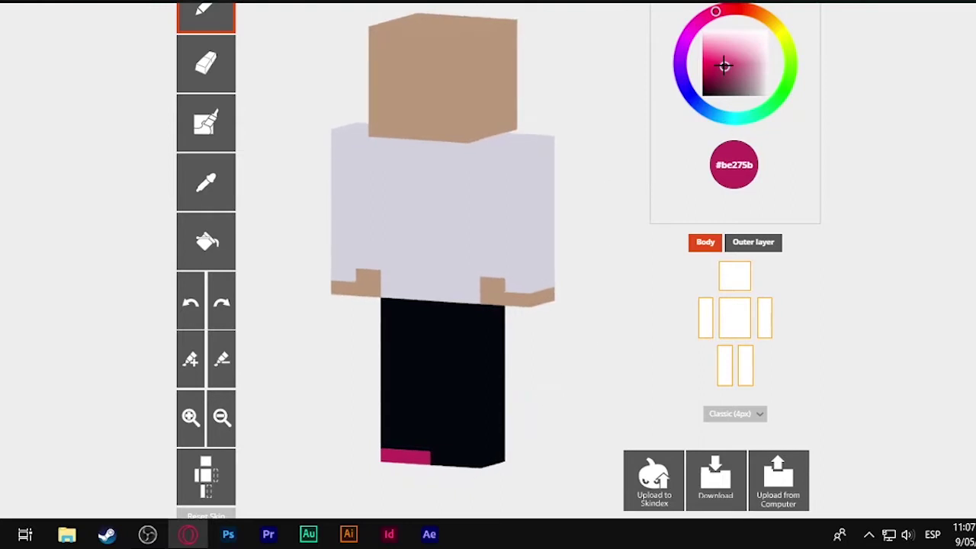
{"action": "left_click_drag", "start_coordinate": [724, 67], "coordinate": [724, 73]}
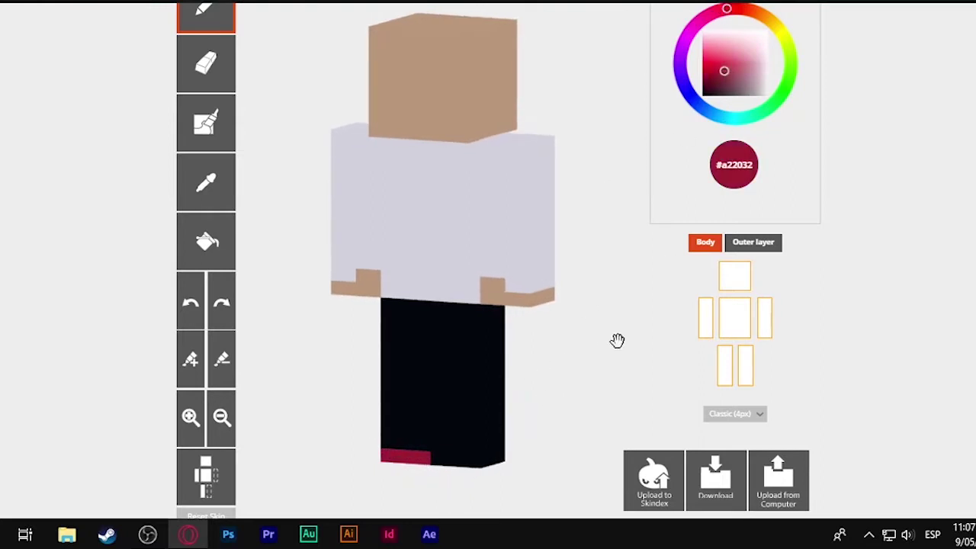
{"action": "left_click_drag", "start_coordinate": [561, 385], "coordinate": [583, 379]}
Adjust the shoe colour to the crimson #9f1d39 and repaint the pixel row on the front of the foot.
{"action": "left_click", "coordinate": [723, 10]}
{"action": "left_click_drag", "start_coordinate": [724, 71], "coordinate": [723, 64]}
{"action": "left_click_drag", "start_coordinate": [388, 459], "coordinate": [436, 459]}
{"action": "left_click_drag", "start_coordinate": [723, 63], "coordinate": [724, 69]}
{"action": "left_click_drag", "start_coordinate": [389, 458], "coordinate": [436, 459]}
{"action": "left_click_drag", "start_coordinate": [612, 227], "coordinate": [610, 220]}
{"action": "left_click", "coordinate": [722, 71]}
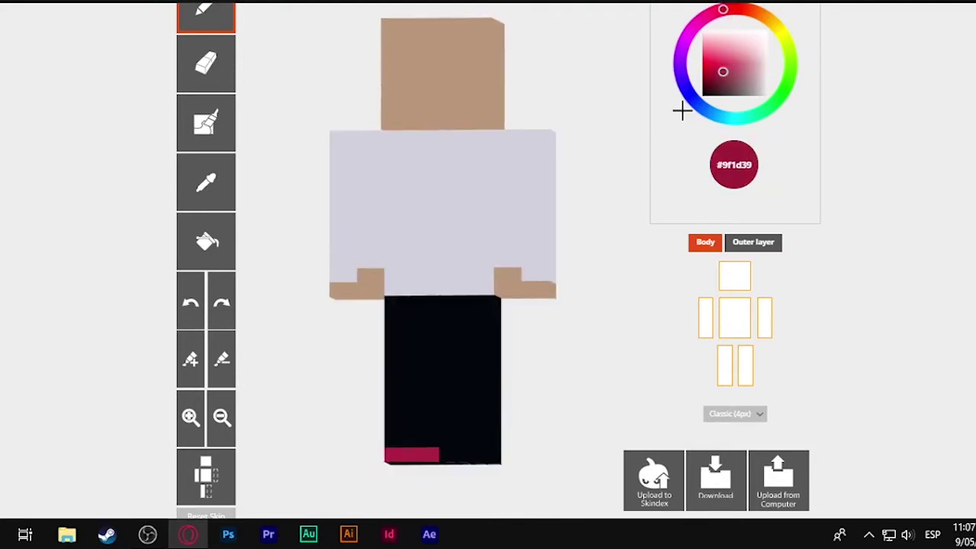
{"action": "left_click_drag", "start_coordinate": [584, 418], "coordinate": [544, 426]}
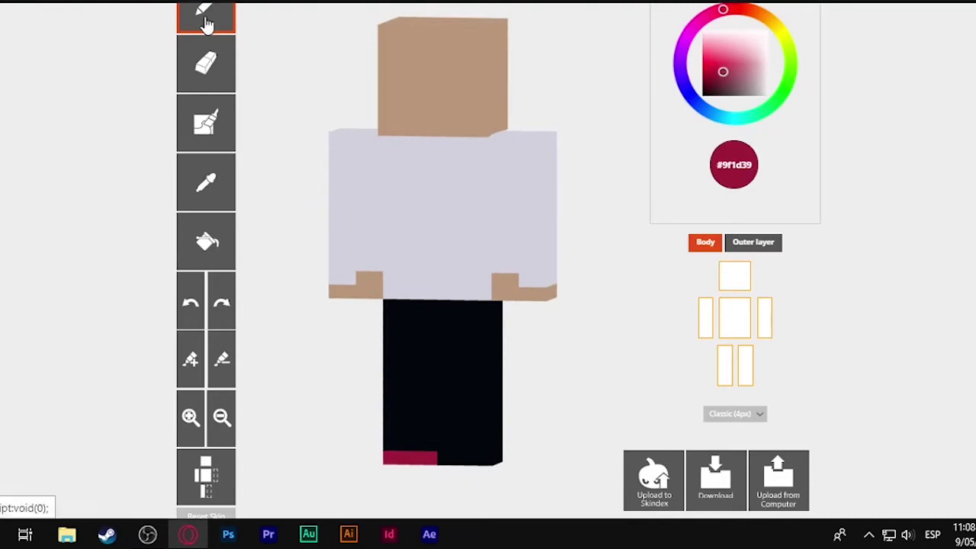
Hide the head, arms and torso and continue painting the crimson #9f1d39 shoe pattern on both feet.
{"action": "left_click_drag", "start_coordinate": [407, 456], "coordinate": [472, 458]}
{"action": "left_click", "coordinate": [765, 318]}
{"action": "left_click", "coordinate": [734, 275]}
{"action": "left_click", "coordinate": [705, 318]}
{"action": "left_click", "coordinate": [734, 318]}
{"action": "left_click", "coordinate": [470, 436]}
{"action": "mouse_move", "coordinate": [551, 407]}
{"action": "left_mouse_down"}
{"action": "mouse_move", "coordinate": [496, 420]}
{"action": "mouse_move", "coordinate": [523, 448]}
{"action": "mouse_move", "coordinate": [538, 449]}
{"action": "left_mouse_up"}
{"action": "left_click_drag", "start_coordinate": [473, 441], "coordinate": [460, 440]}
{"action": "mouse_move", "coordinate": [418, 439]}
{"action": "left_mouse_down"}
{"action": "mouse_move", "coordinate": [410, 439]}
{"action": "mouse_move", "coordinate": [494, 456]}
{"action": "left_mouse_up"}
Show the torso, sample its light grey and paint the lower part of the shoes with it.
{"action": "left_click", "coordinate": [734, 318]}
{"action": "left_click", "coordinate": [206, 182]}
{"action": "left_click", "coordinate": [427, 252]}
{"action": "left_click_drag", "start_coordinate": [549, 450], "coordinate": [374, 449]}
{"action": "mouse_move", "coordinate": [388, 456]}
{"action": "left_mouse_down"}
{"action": "mouse_move", "coordinate": [415, 456]}
{"action": "mouse_move", "coordinate": [434, 441]}
{"action": "left_mouse_up"}
{"action": "left_click", "coordinate": [416, 443]}
{"action": "left_click", "coordinate": [417, 429]}
{"action": "left_click", "coordinate": [471, 429]}
Touch up the shoe fronts with sampled colours, using crimson #9f1d39 for the patches above the light soles.
{"action": "left_click", "coordinate": [205, 182]}
{"action": "left_click", "coordinate": [392, 449]}
{"action": "left_click_drag", "start_coordinate": [442, 438], "coordinate": [432, 442]}
{"action": "mouse_move", "coordinate": [545, 449]}
{"action": "left_mouse_down"}
{"action": "mouse_move", "coordinate": [479, 440]}
{"action": "mouse_move", "coordinate": [518, 412]}
{"action": "left_mouse_up"}
{"action": "left_click", "coordinate": [206, 183]}
{"action": "left_click", "coordinate": [414, 436]}
{"action": "left_click", "coordinate": [391, 430]}
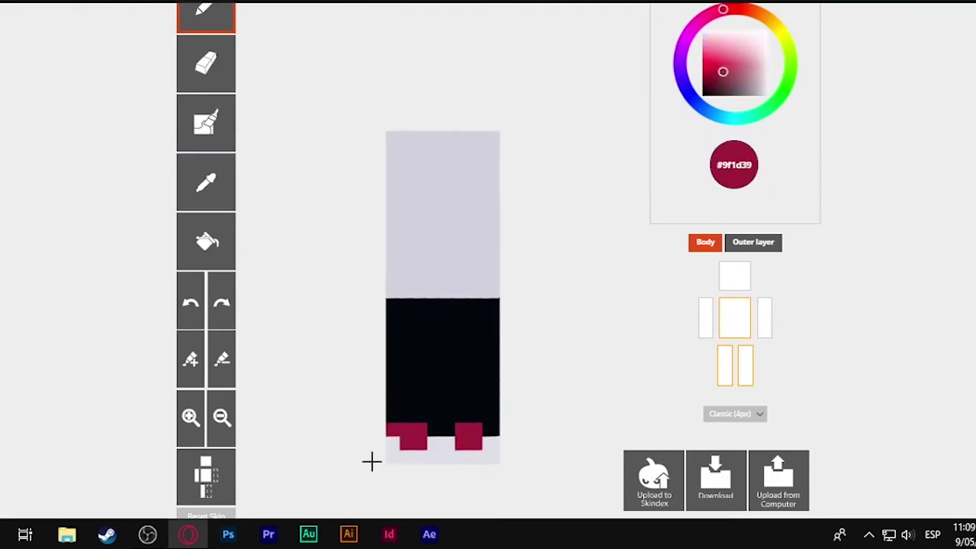
Paint a crimson #9f1d39 band across both shoes and add a raised crimson patch at each shoe's centre.
{"action": "left_click_drag", "start_coordinate": [368, 438], "coordinate": [499, 436]}
{"action": "left_click_drag", "start_coordinate": [494, 429], "coordinate": [454, 434]}
{"action": "left_click_drag", "start_coordinate": [375, 395], "coordinate": [524, 390]}
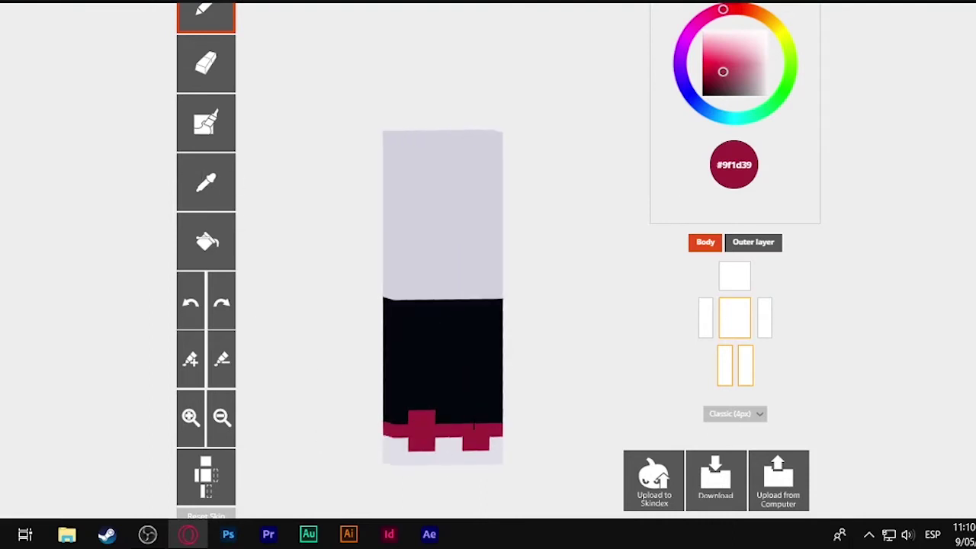
{"action": "left_click", "coordinate": [476, 417]}
Sample the light sole colour and show both arms and the head again.
{"action": "left_click", "coordinate": [206, 183]}
{"action": "left_click", "coordinate": [448, 449]}
{"action": "left_click", "coordinate": [705, 317]}
{"action": "left_click", "coordinate": [764, 317]}
{"action": "left_click", "coordinate": [734, 276]}
{"action": "left_click_drag", "start_coordinate": [554, 288], "coordinate": [466, 284]}
Sample a colour from the shoes, touch up their pattern and continue around them with the tone-varying brush.
{"action": "left_click", "coordinate": [206, 182]}
{"action": "left_click", "coordinate": [431, 423]}
{"action": "left_click_drag", "start_coordinate": [427, 433], "coordinate": [463, 435]}
{"action": "left_click", "coordinate": [206, 123]}
{"action": "mouse_move", "coordinate": [368, 466]}
{"action": "left_mouse_down"}
{"action": "mouse_move", "coordinate": [435, 465]}
{"action": "mouse_move", "coordinate": [372, 458]}
{"action": "mouse_move", "coordinate": [549, 455]}
{"action": "left_mouse_up"}
{"action": "left_click_drag", "start_coordinate": [335, 456], "coordinate": [346, 455]}
{"action": "left_click_drag", "start_coordinate": [455, 439], "coordinate": [418, 438]}
{"action": "mouse_move", "coordinate": [585, 436]}
{"action": "left_mouse_down"}
{"action": "mouse_move", "coordinate": [664, 426]}
{"action": "mouse_move", "coordinate": [460, 394]}
{"action": "mouse_move", "coordinate": [304, 423]}
{"action": "left_mouse_up"}
{"action": "left_click", "coordinate": [395, 444]}
{"action": "left_click_drag", "start_coordinate": [448, 448], "coordinate": [491, 443]}
{"action": "mouse_move", "coordinate": [543, 444]}
{"action": "left_mouse_down"}
{"action": "mouse_move", "coordinate": [457, 442]}
{"action": "mouse_move", "coordinate": [442, 427]}
{"action": "left_mouse_up"}
Sample the torso's light grey #d1d1dc and isolate one leg to reach its unpainted shoe side.
{"action": "left_click", "coordinate": [205, 182]}
{"action": "left_click", "coordinate": [438, 229]}
{"action": "mouse_move", "coordinate": [526, 389]}
{"action": "left_mouse_down"}
{"action": "mouse_move", "coordinate": [384, 378]}
{"action": "mouse_move", "coordinate": [361, 407]}
{"action": "mouse_move", "coordinate": [339, 403]}
{"action": "left_mouse_up"}
{"action": "double_click", "coordinate": [726, 370]}
{"action": "left_click_drag", "start_coordinate": [450, 339], "coordinate": [360, 332]}
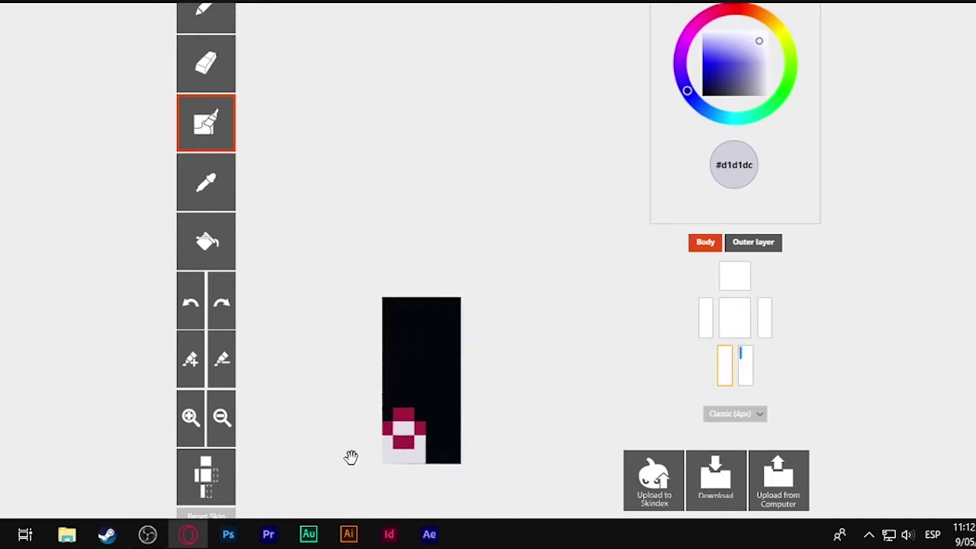